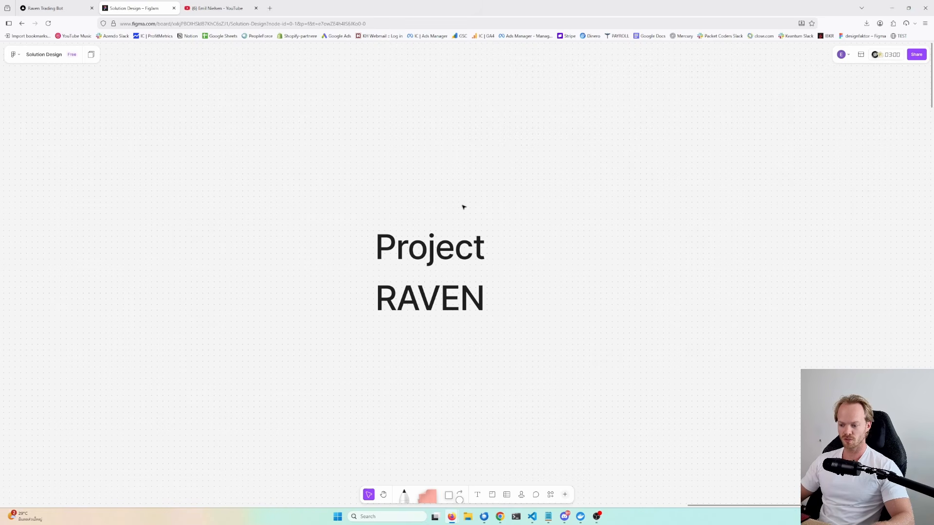
# - Scroll through the Solution Design board to review the project overview slides down to the demo slide
pyautogui.scroll(-1, 465, 203)
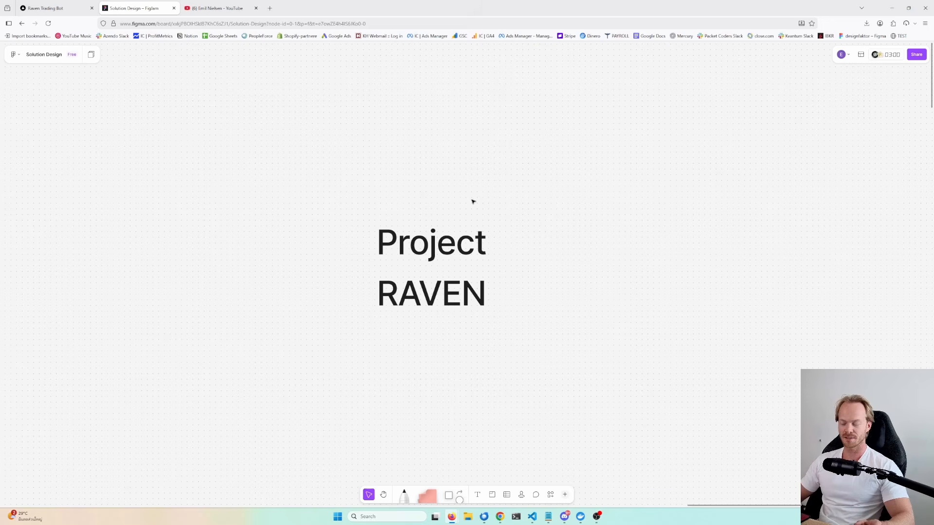
pyautogui.scroll(-4, 481, 190)
pyautogui.moveTo(533, 262); pyautogui.dragTo(565, 127)
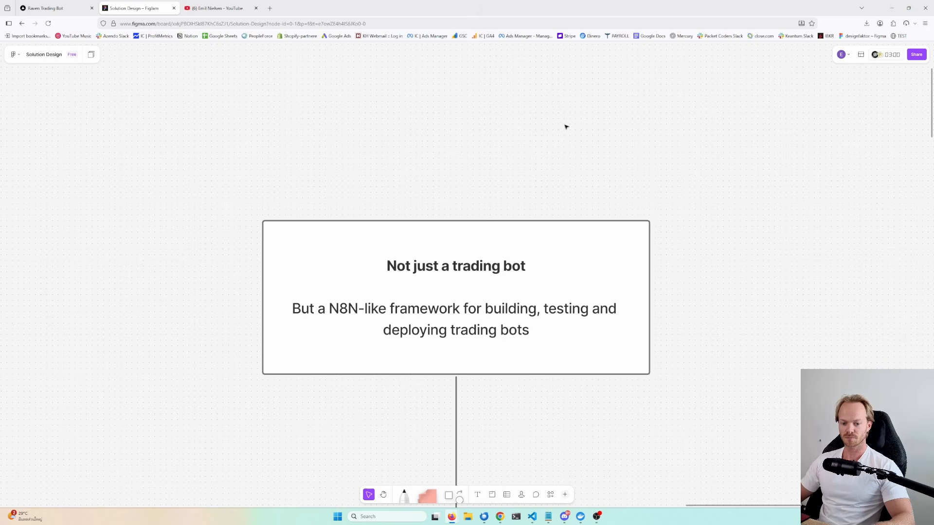
pyautogui.moveTo(564, 153); pyautogui.dragTo(567, 144)
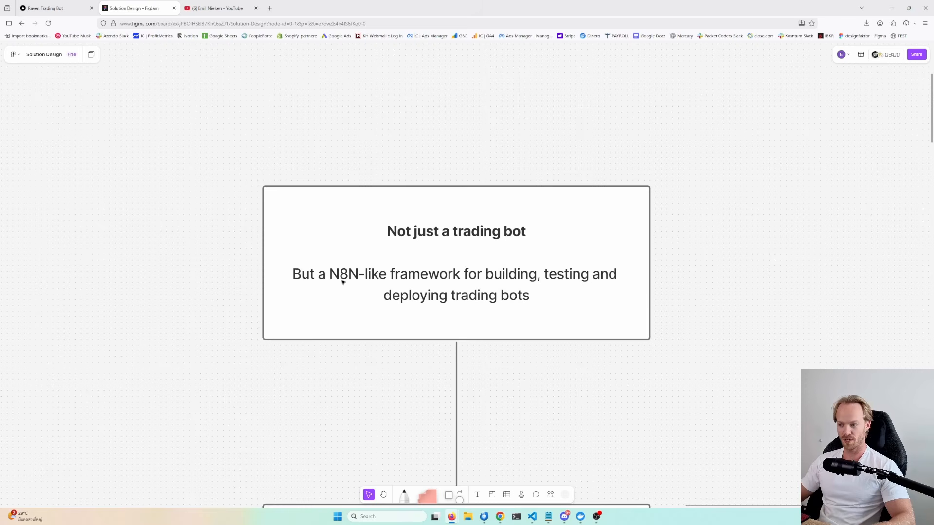
pyautogui.moveTo(396, 425); pyautogui.dragTo(399, 245)
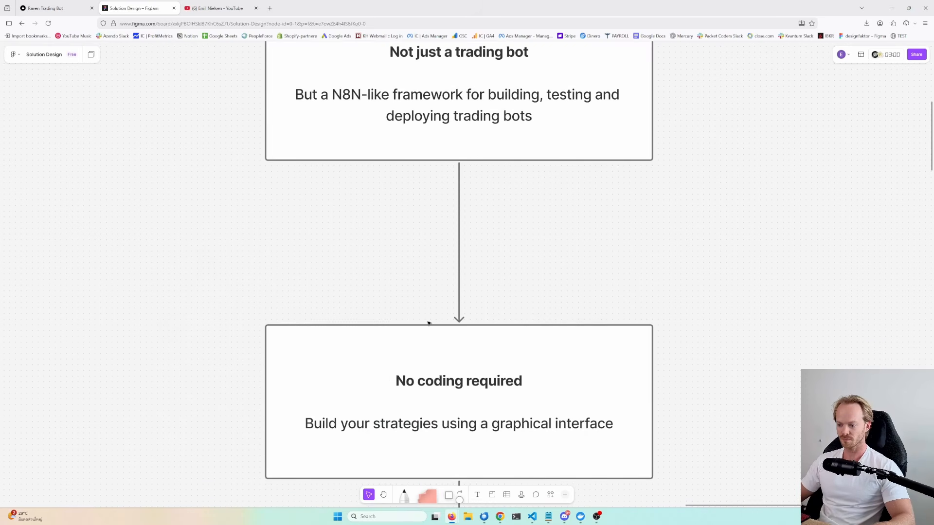
pyautogui.moveTo(427, 321); pyautogui.dragTo(454, 254)
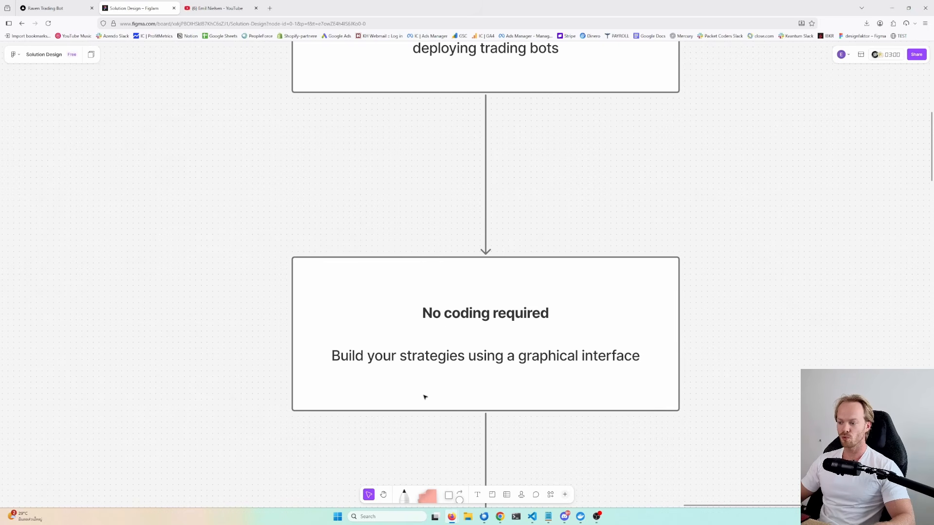
pyautogui.scroll(-1, 449, 376)
pyautogui.scroll(-2, 449, 389)
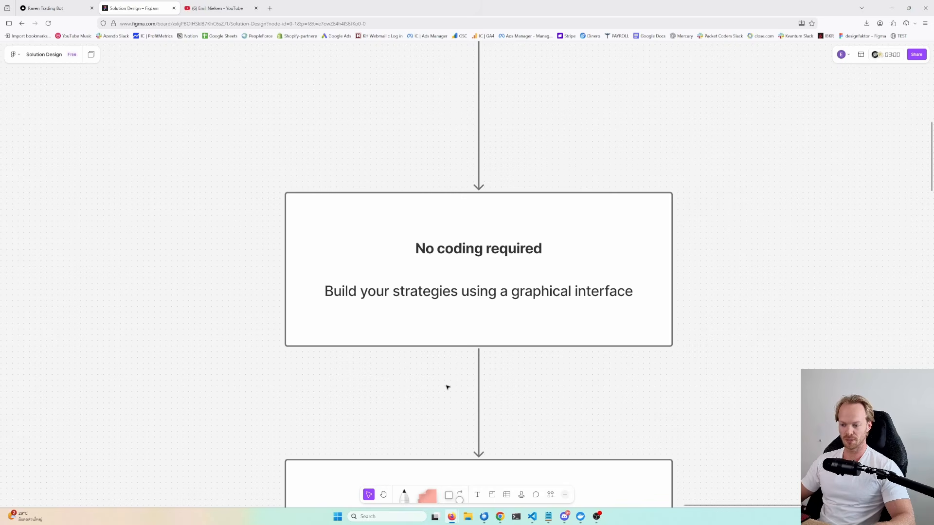
pyautogui.moveTo(458, 401); pyautogui.dragTo(453, 221)
pyautogui.moveTo(459, 301); pyautogui.dragTo(458, 247)
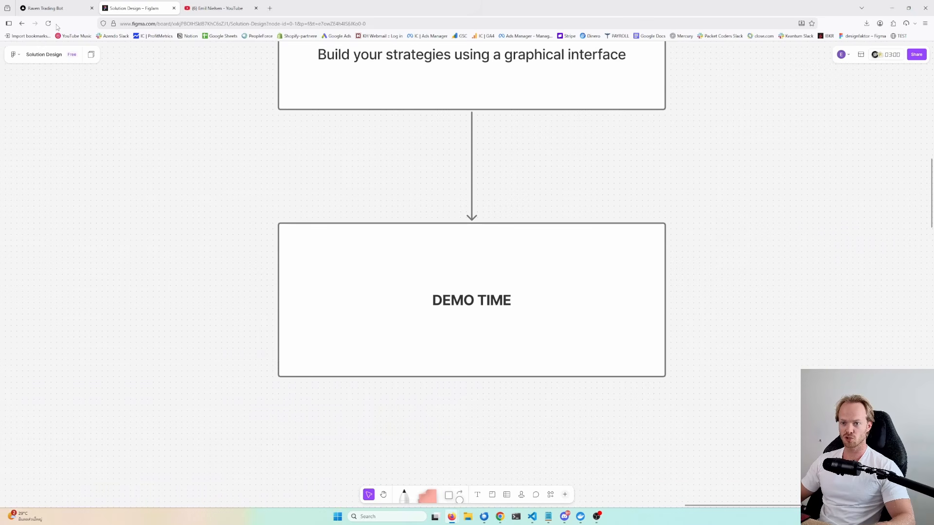
# - Switch to the Raven Trading Bot tab and add an Exchange node to the strategy canvas
pyautogui.click(59, 9)
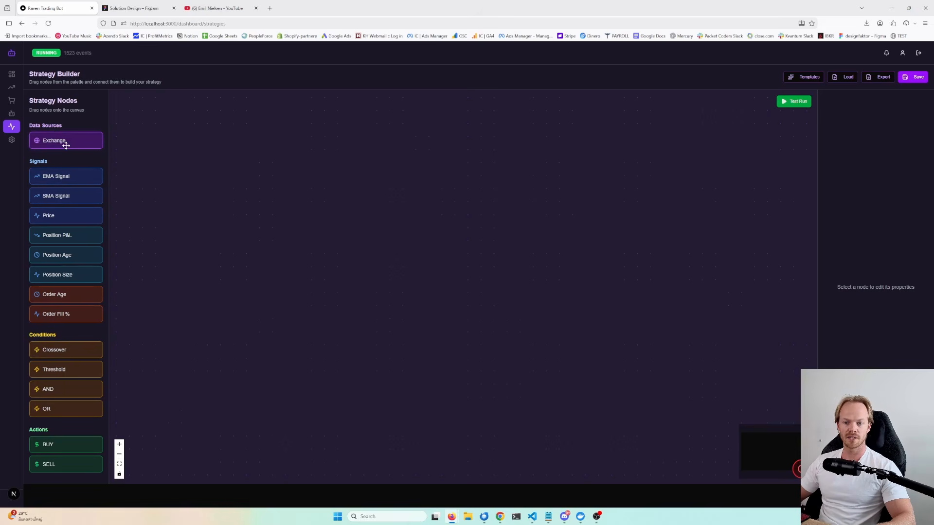
pyautogui.moveTo(77, 146); pyautogui.dragTo(285, 205)
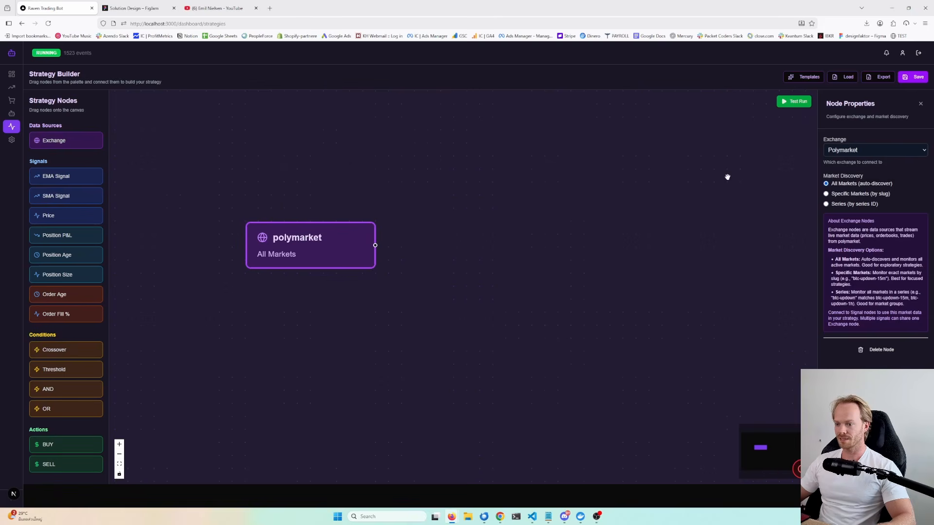
# - Set the exchange node's market discovery to Specific Markets and add the market slug abc
pyautogui.click(841, 152)
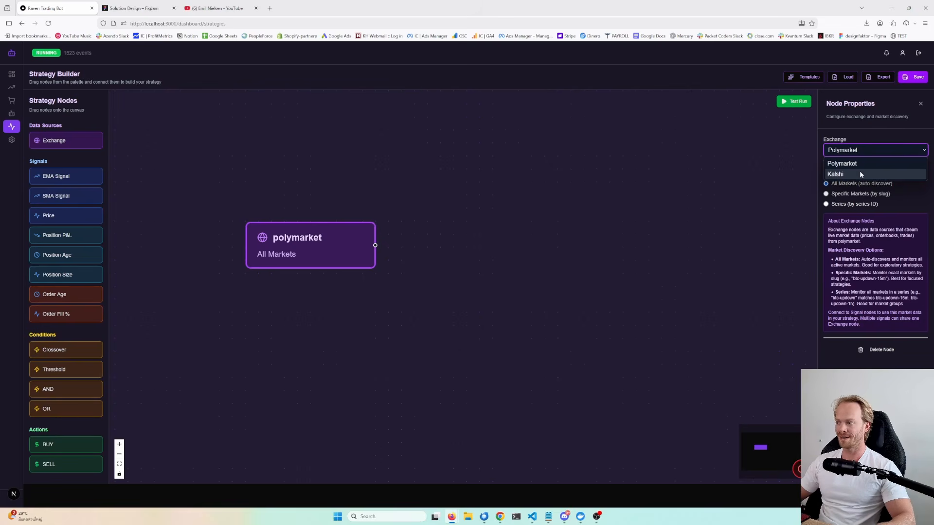
pyautogui.moveTo(325, 247); pyautogui.dragTo(330, 252)
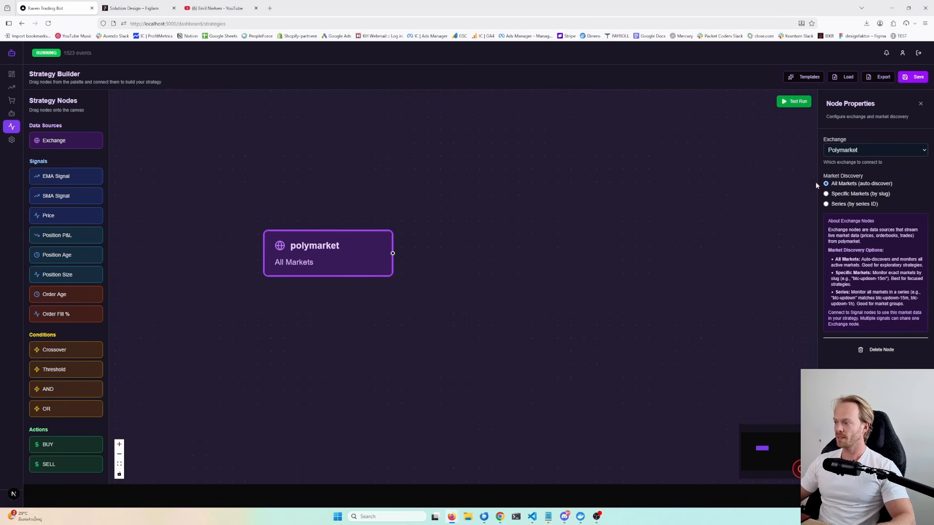
pyautogui.click(843, 197)
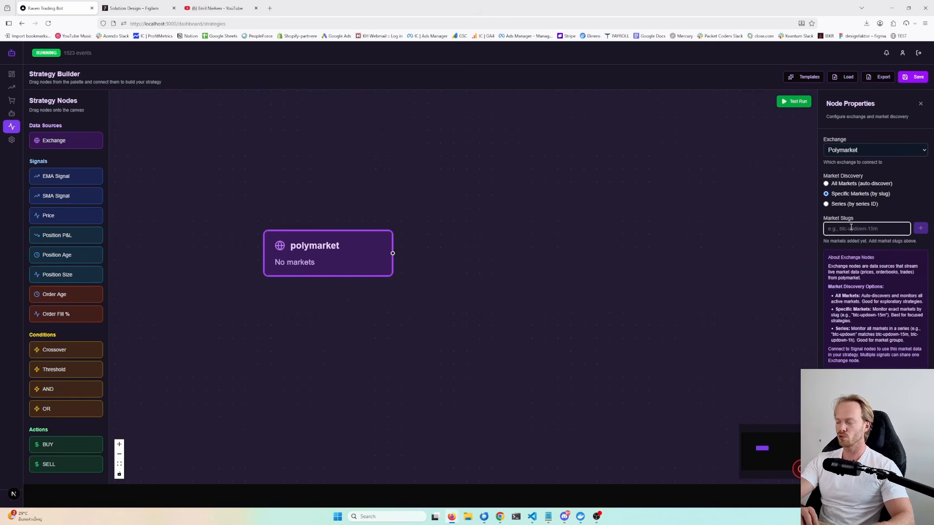
pyautogui.write('abc')
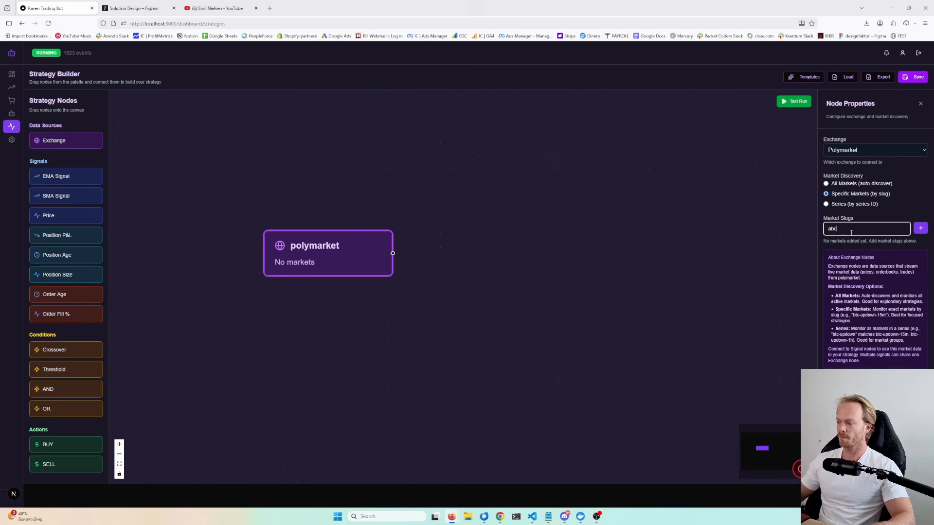
pyautogui.click(921, 229)
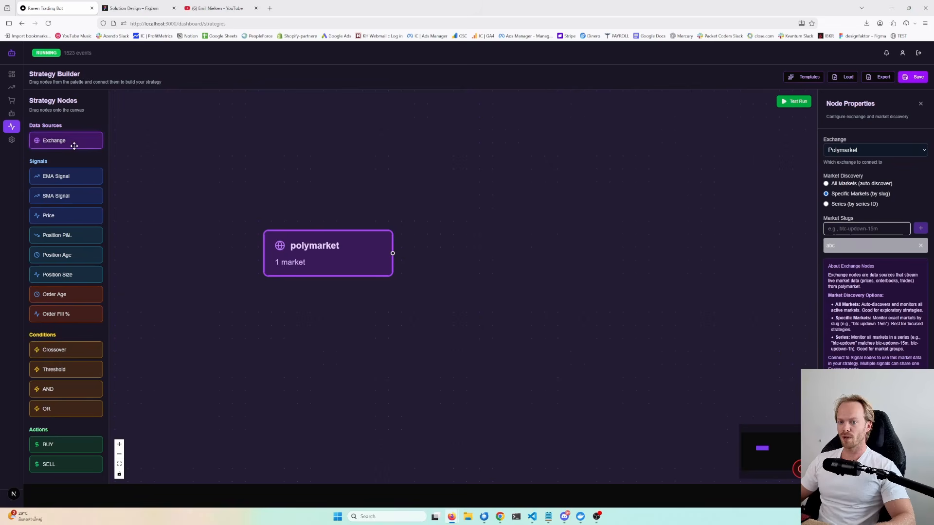
# - Add a second Exchange node above the first and switch its exchange to Kalshi
pyautogui.moveTo(73, 143); pyautogui.dragTo(301, 171)
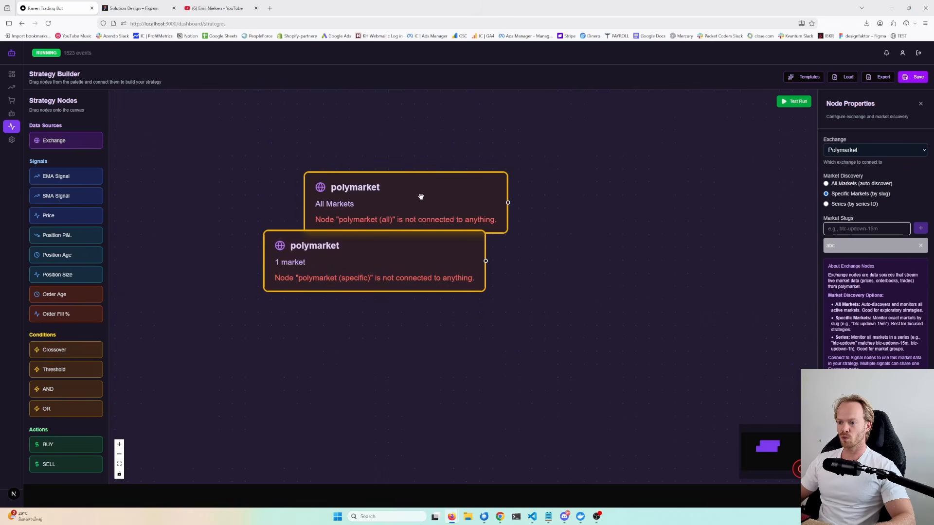
pyautogui.moveTo(420, 197); pyautogui.dragTo(376, 165)
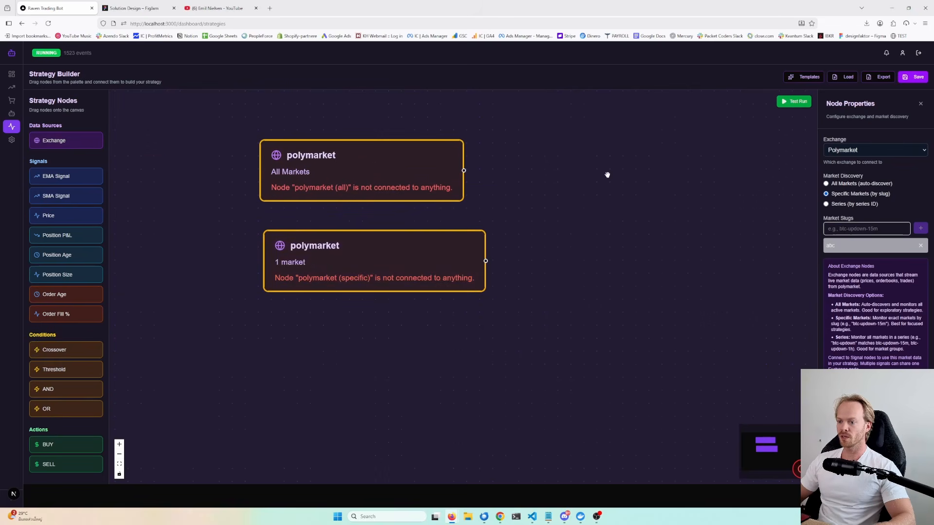
pyautogui.click(861, 152)
pyautogui.click(852, 173)
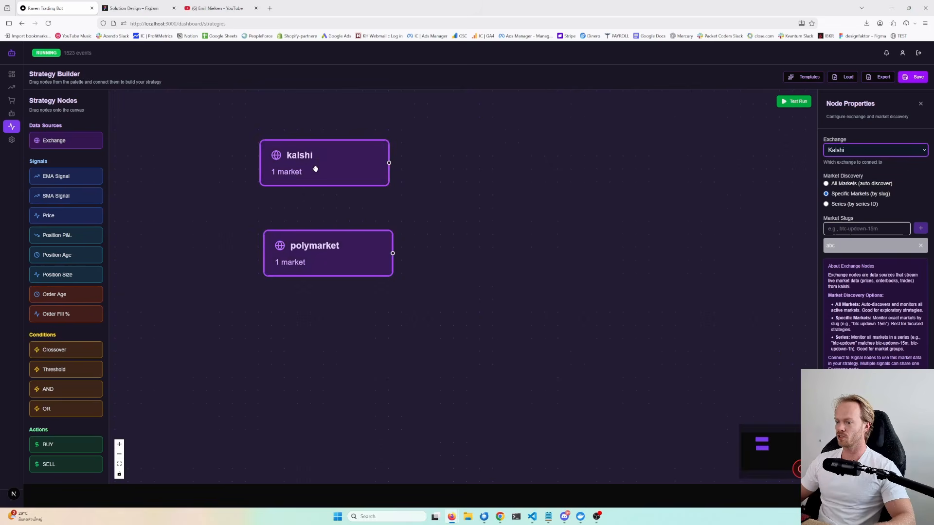
pyautogui.moveTo(355, 157); pyautogui.dragTo(367, 164)
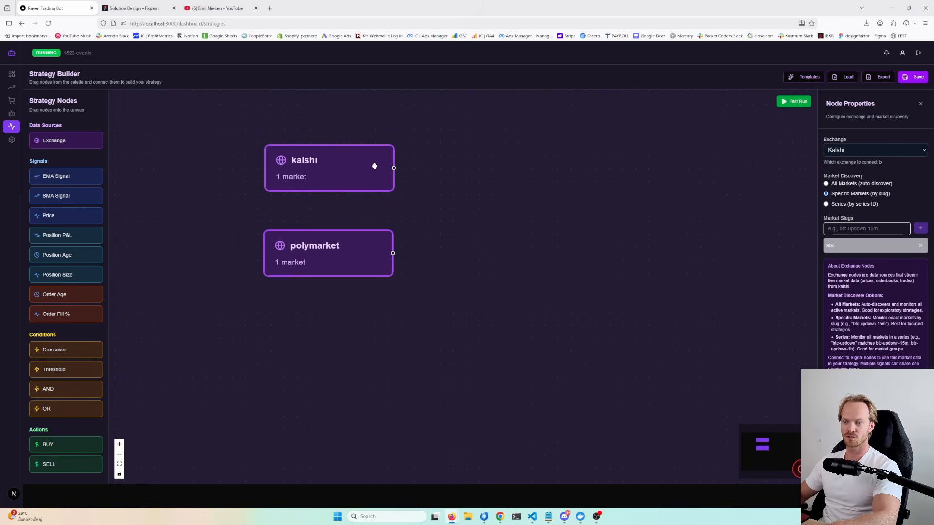
pyautogui.moveTo(373, 165); pyautogui.dragTo(370, 163)
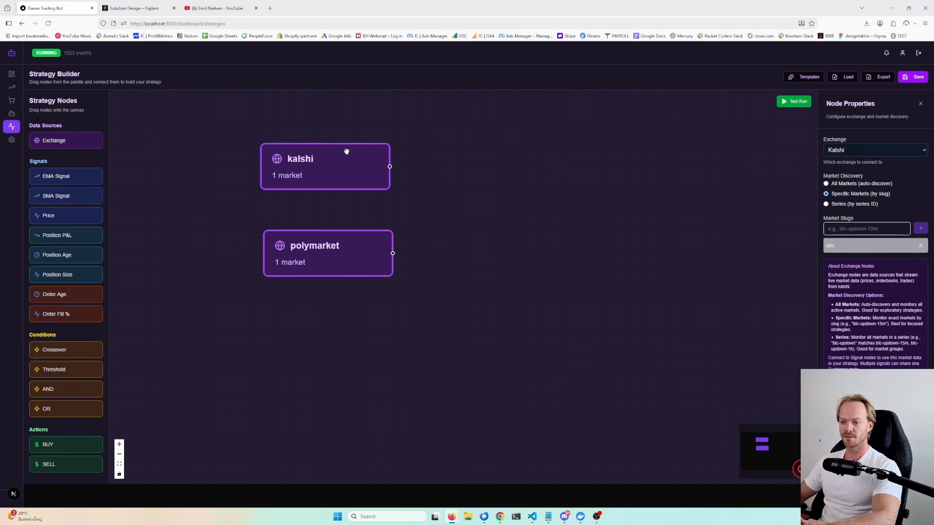
# - Select the Kalshi exchange node and delete it from the canvas
pyautogui.moveTo(351, 159); pyautogui.dragTo(353, 158)
pyautogui.press('BackSpace')
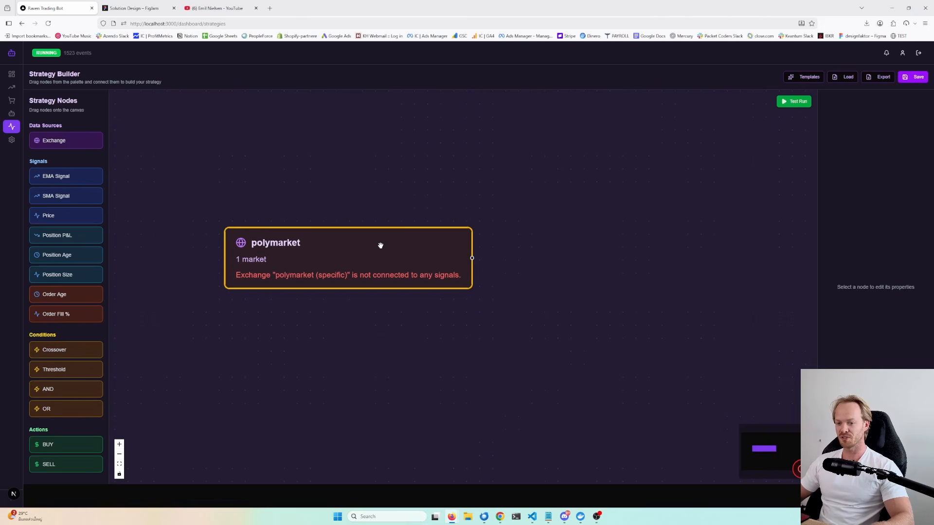
# - Add a Price signal node beside the Polymarket node and connect the exchange's output to it
pyautogui.moveTo(381, 245); pyautogui.dragTo(358, 250)
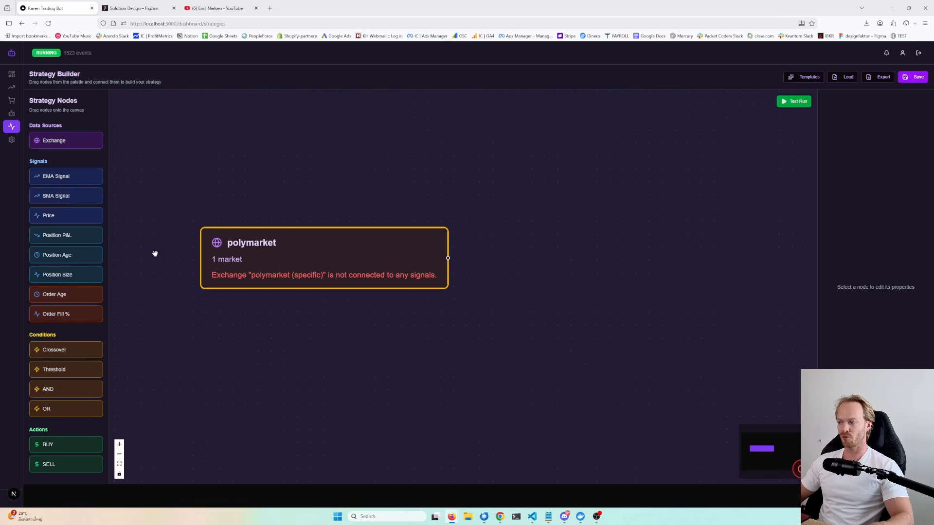
pyautogui.moveTo(156, 254); pyautogui.dragTo(183, 255)
pyautogui.moveTo(331, 249); pyautogui.dragTo(326, 242)
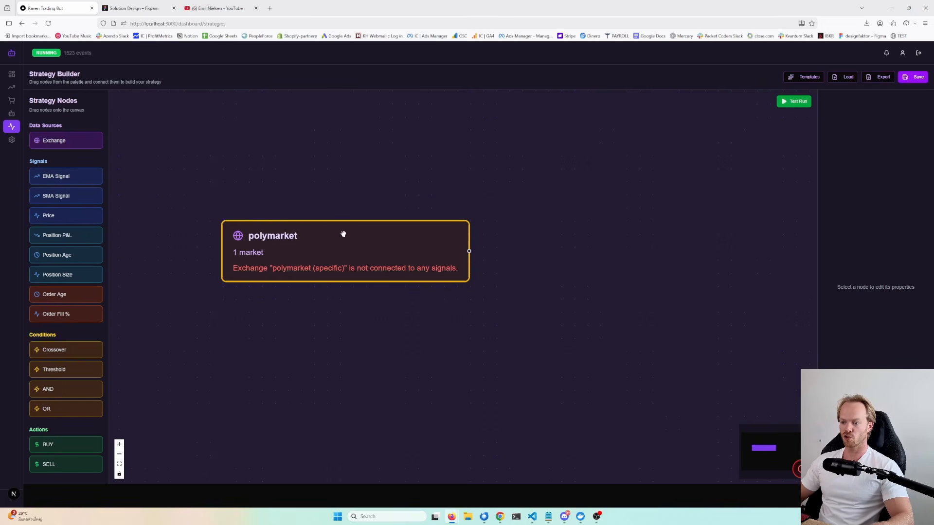
pyautogui.moveTo(342, 234); pyautogui.dragTo(282, 217)
pyautogui.moveTo(60, 216); pyautogui.dragTo(410, 220)
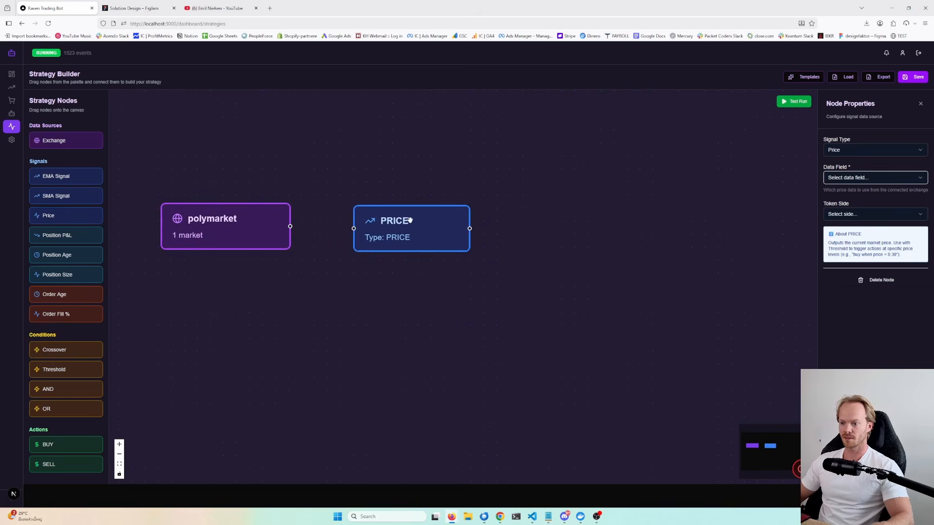
pyautogui.moveTo(290, 226); pyautogui.dragTo(354, 228)
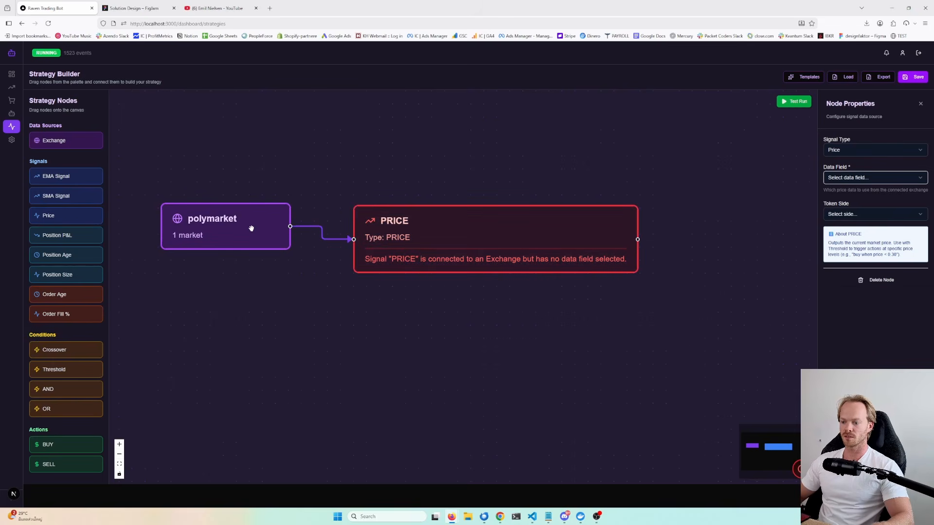
# - Set the Price node's data field to Best Ask and its token side to UP
pyautogui.moveTo(251, 228); pyautogui.dragTo(239, 218)
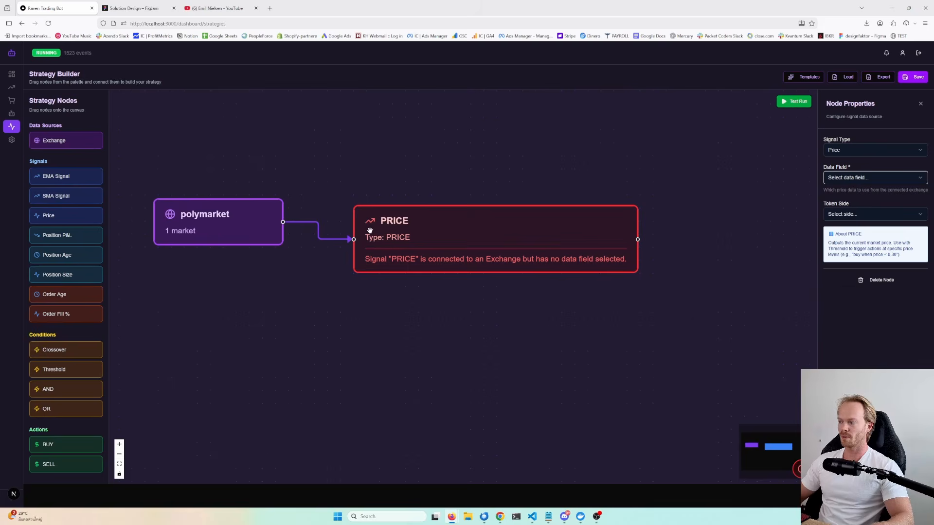
pyautogui.moveTo(476, 241); pyautogui.dragTo(479, 238)
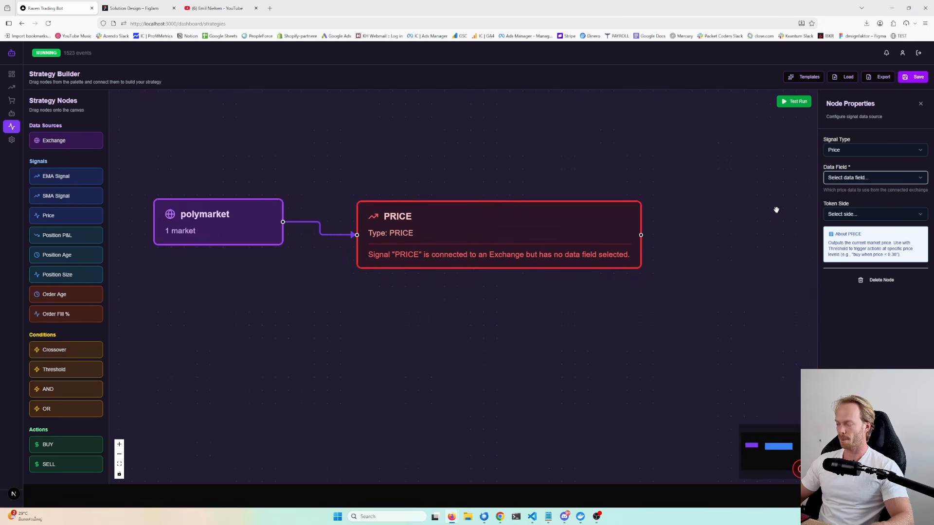
pyautogui.click(852, 177)
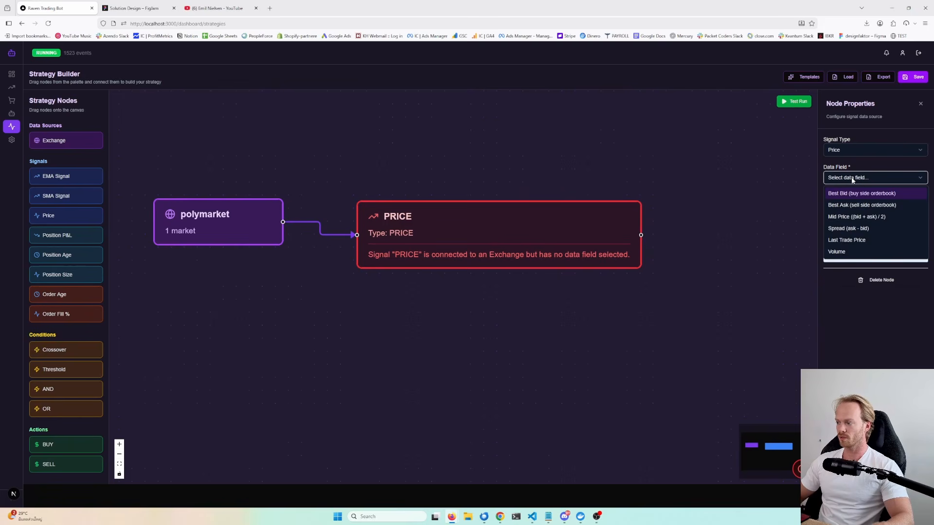
pyautogui.click(850, 205)
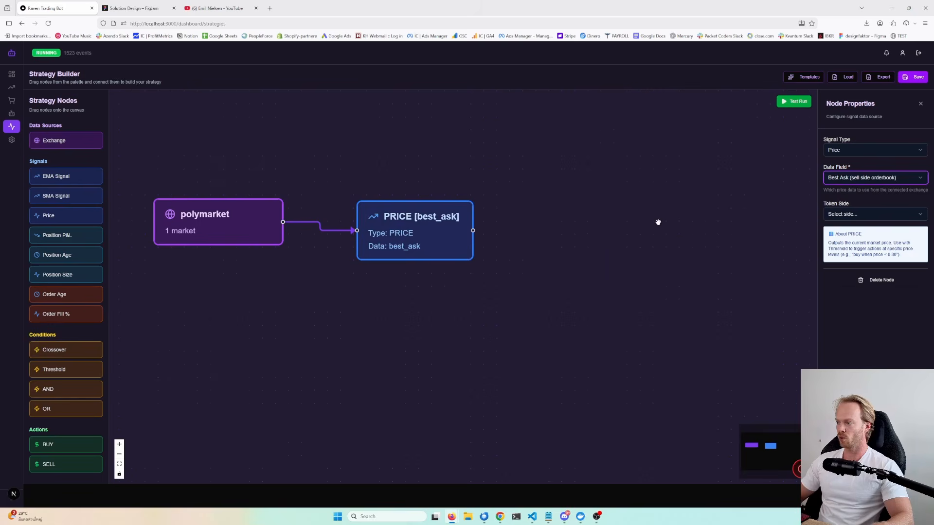
pyautogui.click(855, 218)
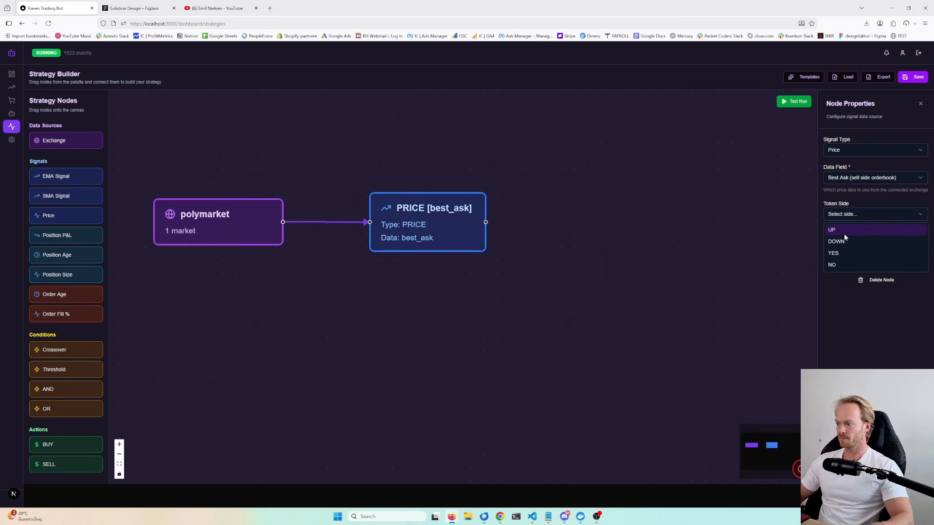
pyautogui.click(845, 231)
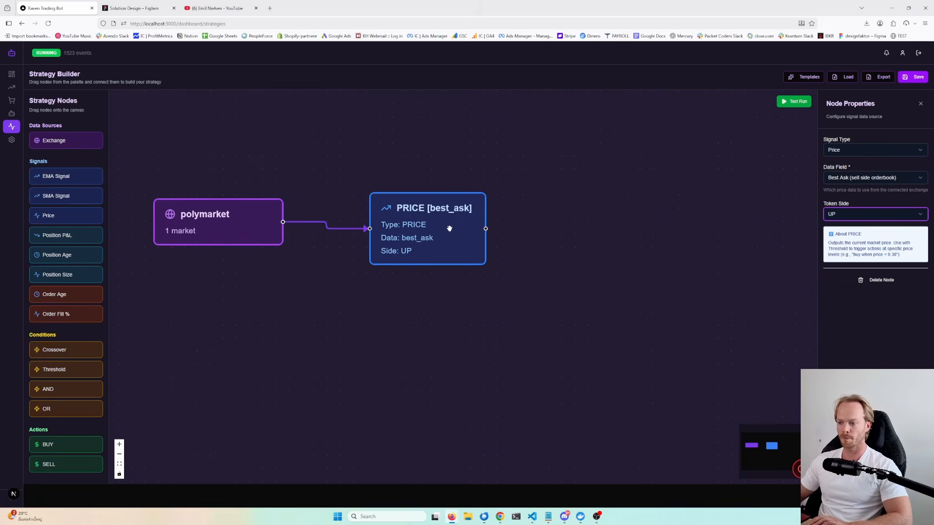
# - Add a Threshold condition node to the right of the Price node and arrange the nodes in a row
pyautogui.moveTo(448, 236); pyautogui.dragTo(457, 236)
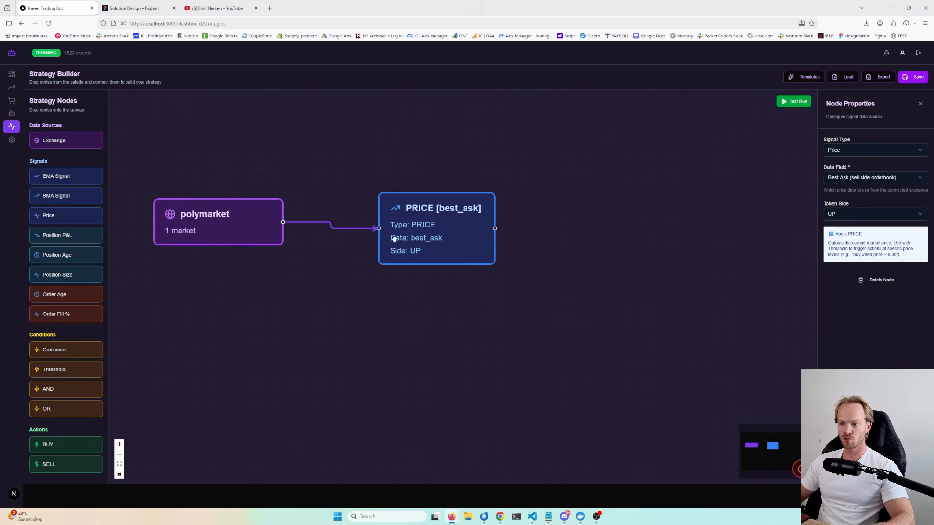
pyautogui.moveTo(445, 232); pyautogui.dragTo(452, 213)
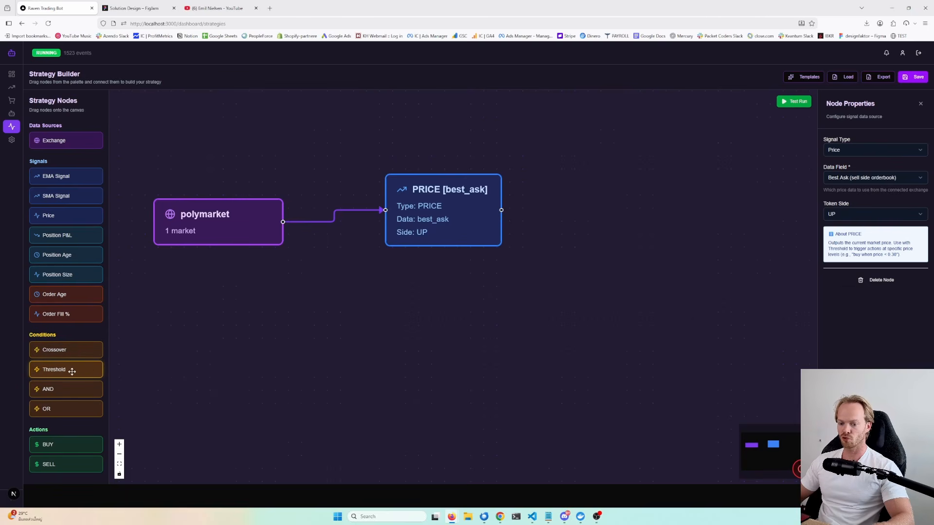
pyautogui.moveTo(65, 373); pyautogui.dragTo(578, 215)
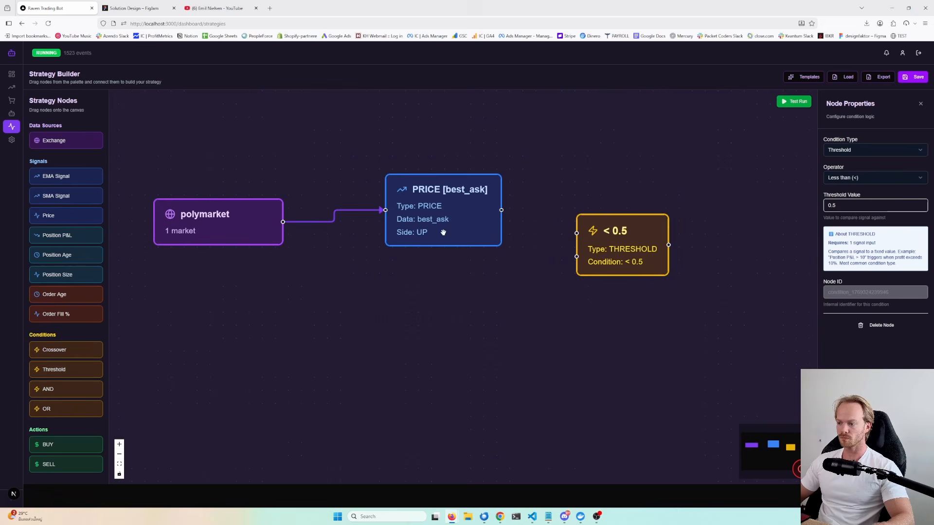
pyautogui.moveTo(448, 226); pyautogui.dragTo(419, 242)
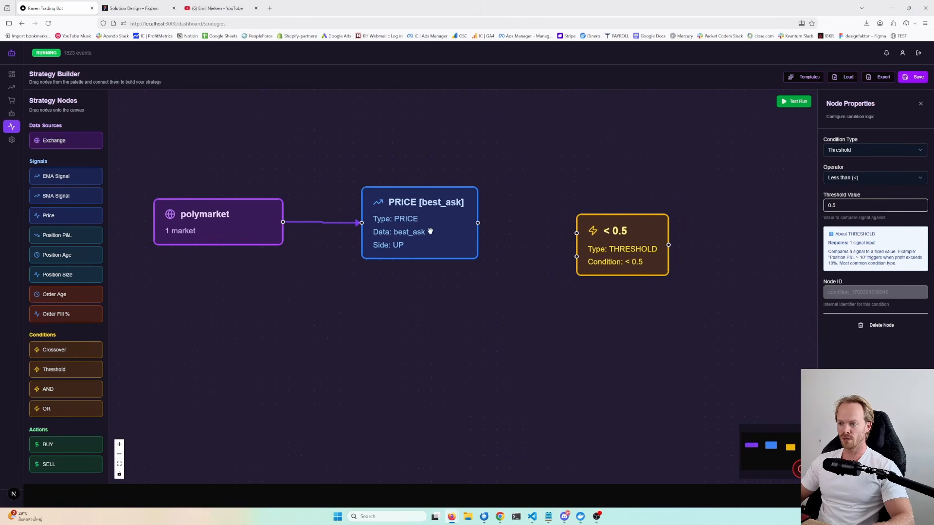
pyautogui.moveTo(612, 247); pyautogui.dragTo(591, 235)
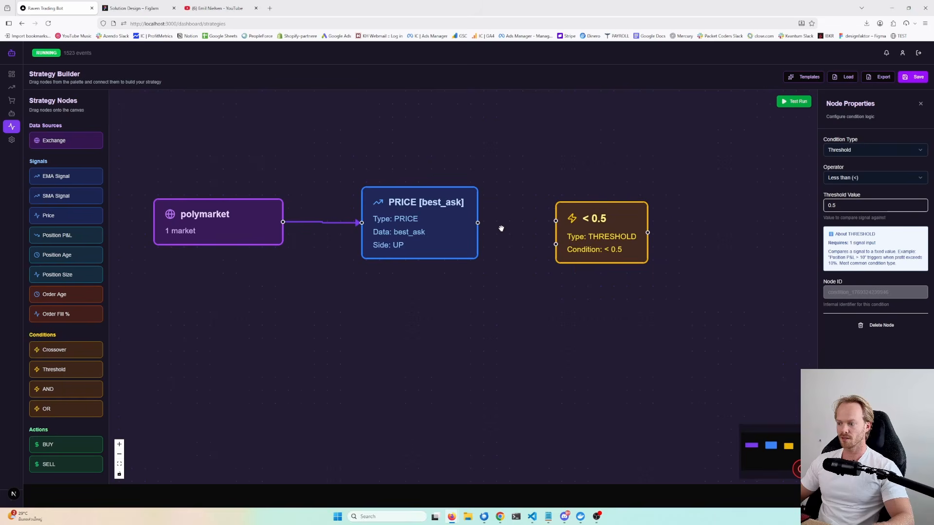
# - Connect the Price node's output to the Threshold node's input
pyautogui.moveTo(477, 223); pyautogui.dragTo(559, 225)
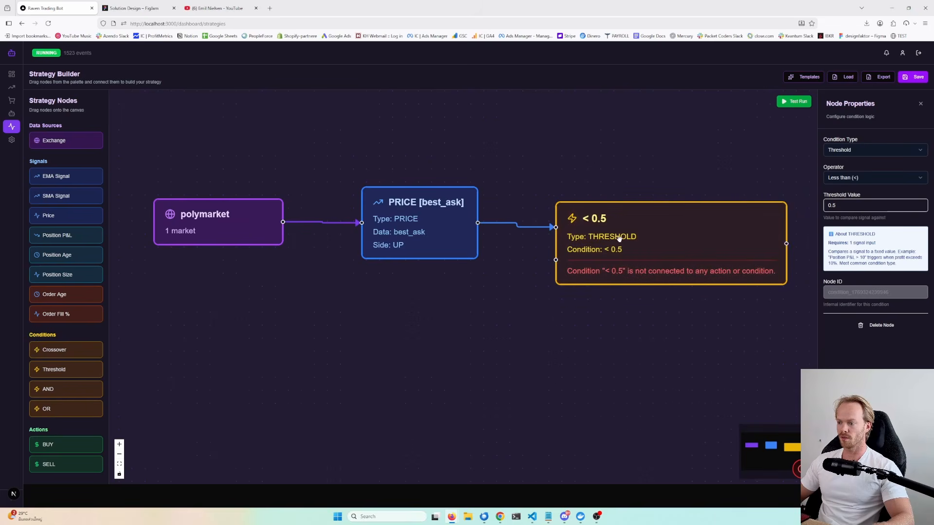
pyautogui.moveTo(619, 238); pyautogui.dragTo(621, 224)
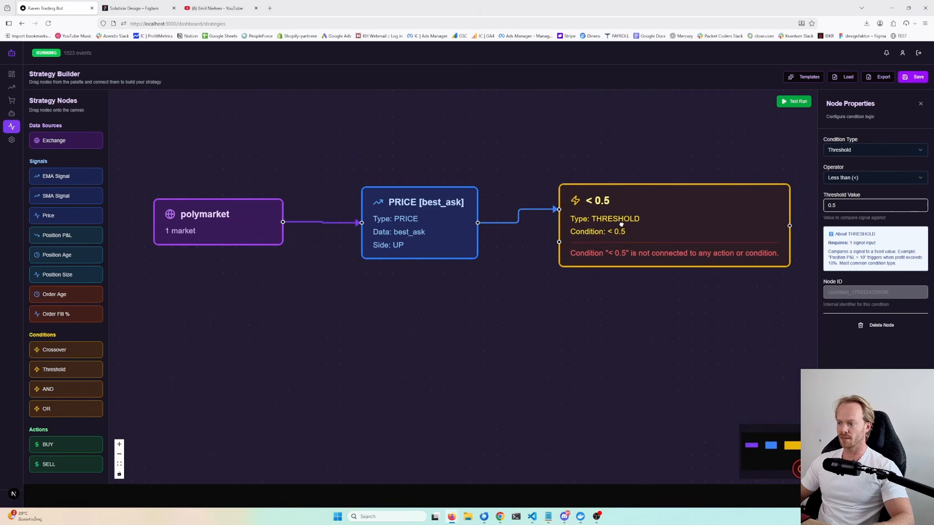
# - Set the Threshold node's operator to Greater than or equal (>=) and its threshold value to 0.6
pyautogui.click(844, 178)
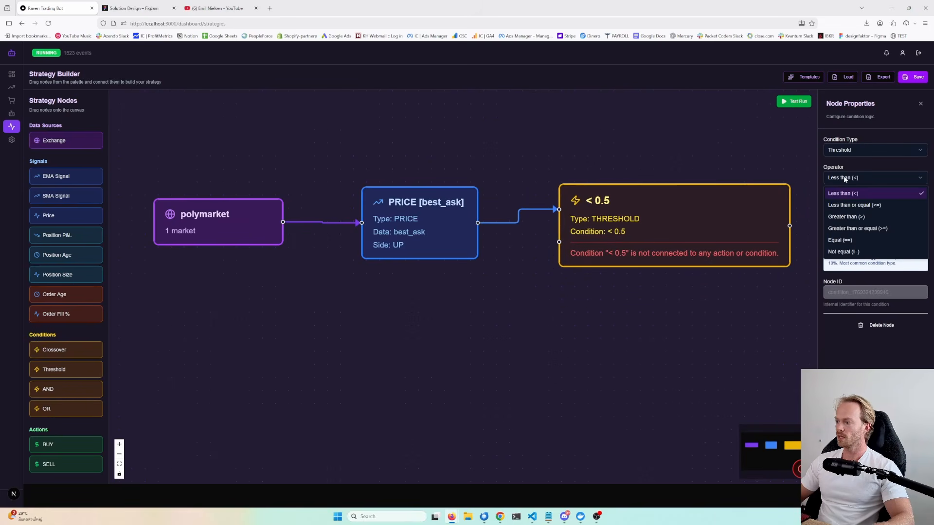
pyautogui.click(858, 228)
pyautogui.click(851, 205)
pyautogui.press('BackSpace')
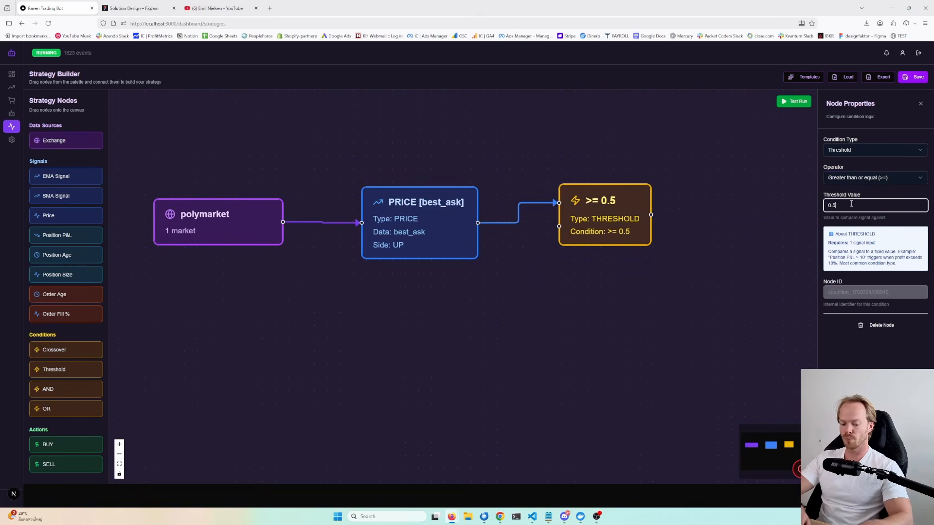
pyautogui.write('6')
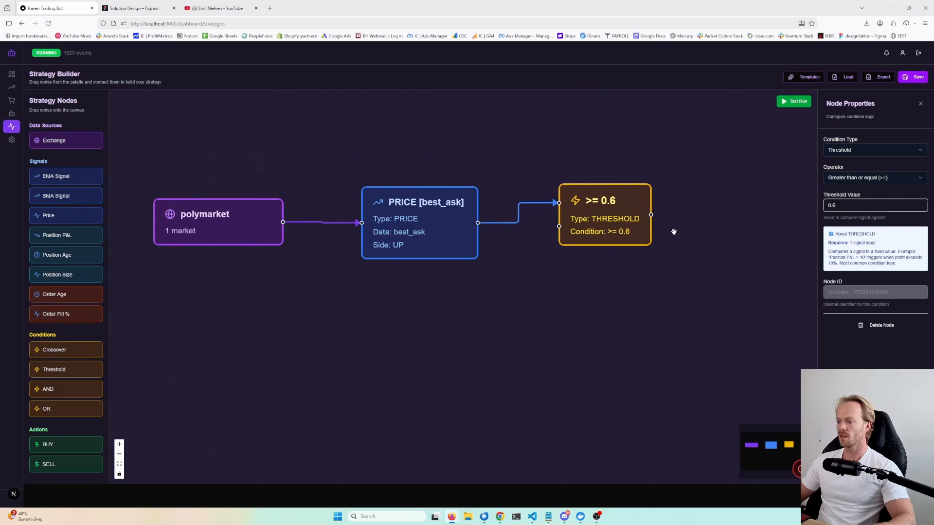
# - Add a BUY action node to the right of the Threshold node and connect the Threshold's output to it
pyautogui.moveTo(698, 210); pyautogui.dragTo(621, 226)
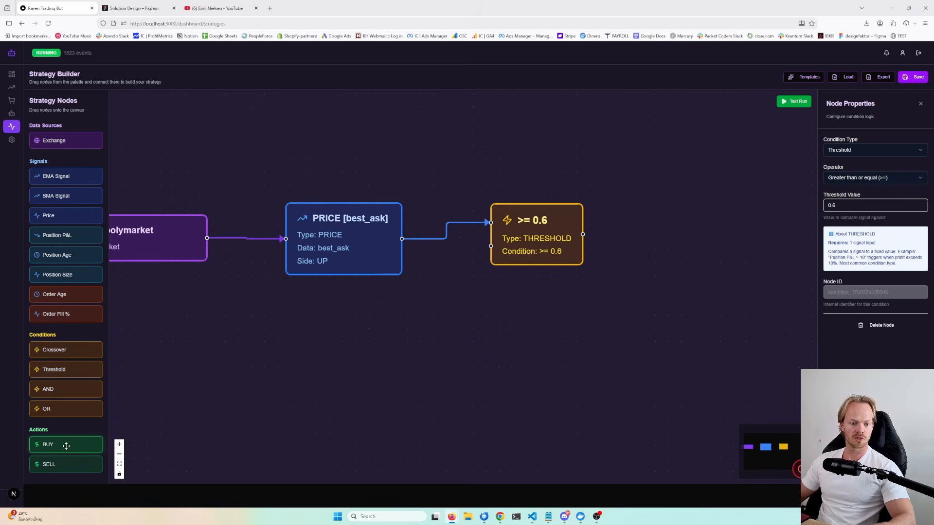
pyautogui.moveTo(67, 446); pyautogui.dragTo(652, 237)
pyautogui.moveTo(529, 335); pyautogui.dragTo(413, 345)
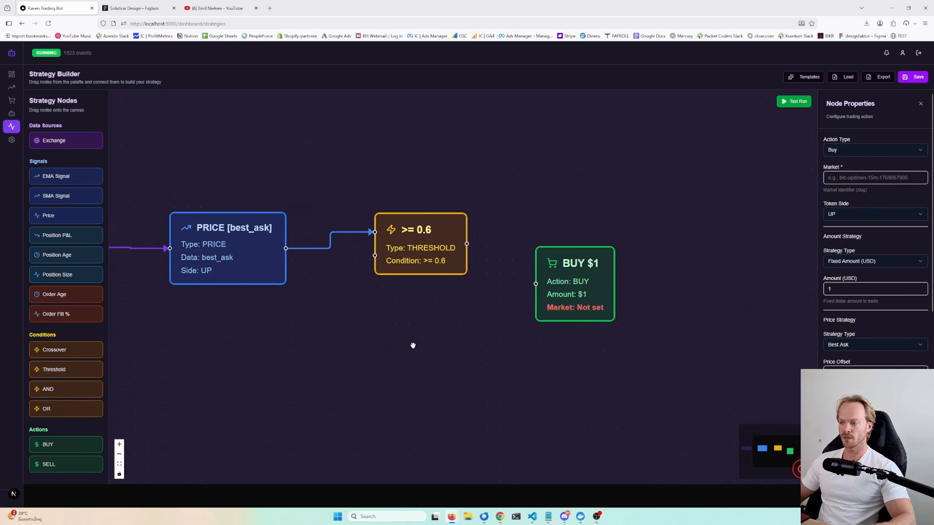
pyautogui.moveTo(580, 287); pyautogui.dragTo(580, 254)
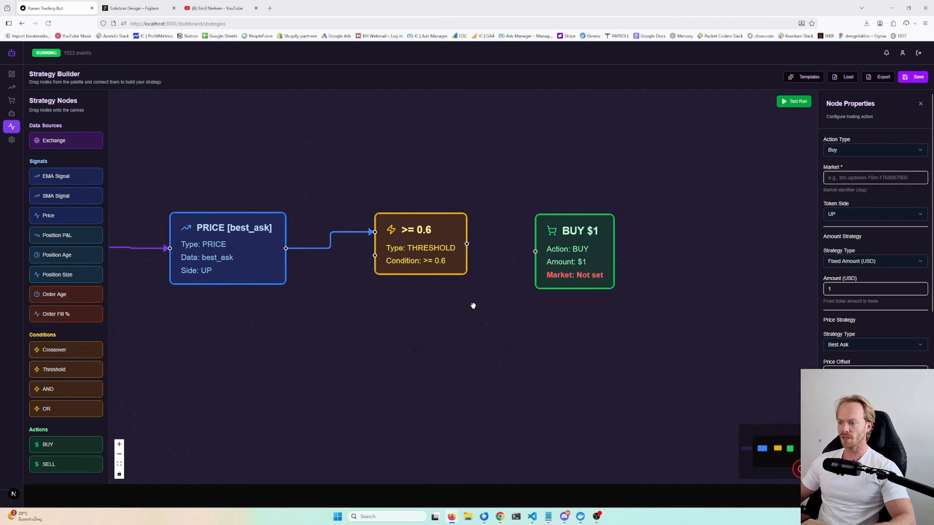
pyautogui.moveTo(553, 313); pyautogui.dragTo(636, 314)
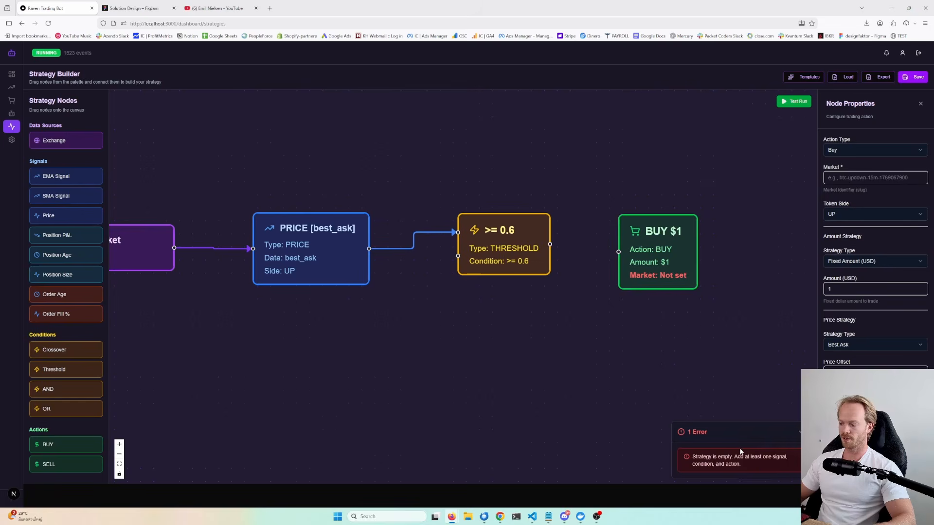
pyautogui.moveTo(550, 244); pyautogui.dragTo(619, 253)
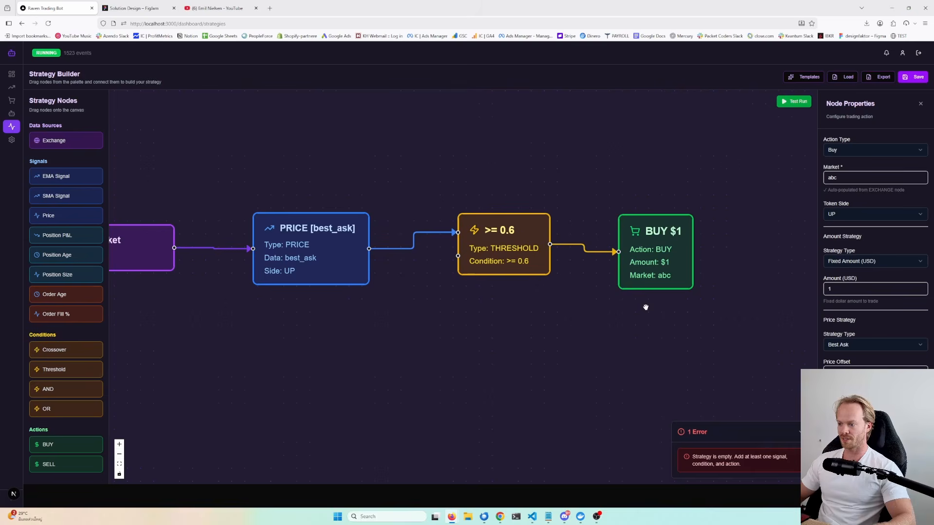
pyautogui.moveTo(655, 262); pyautogui.dragTo(656, 255)
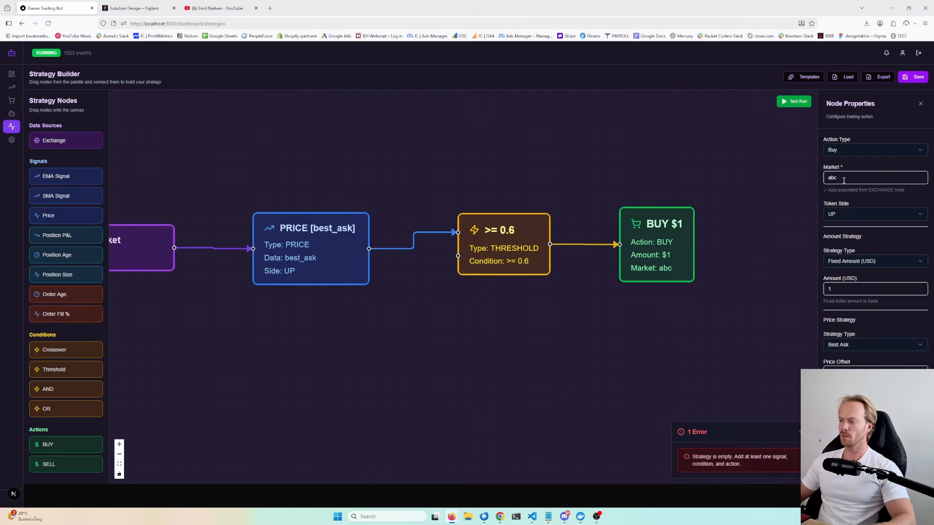
# - Review the BUY node's token side, amount strategy, price strategy and risk management settings
pyautogui.click(858, 212)
pyautogui.click(858, 212)
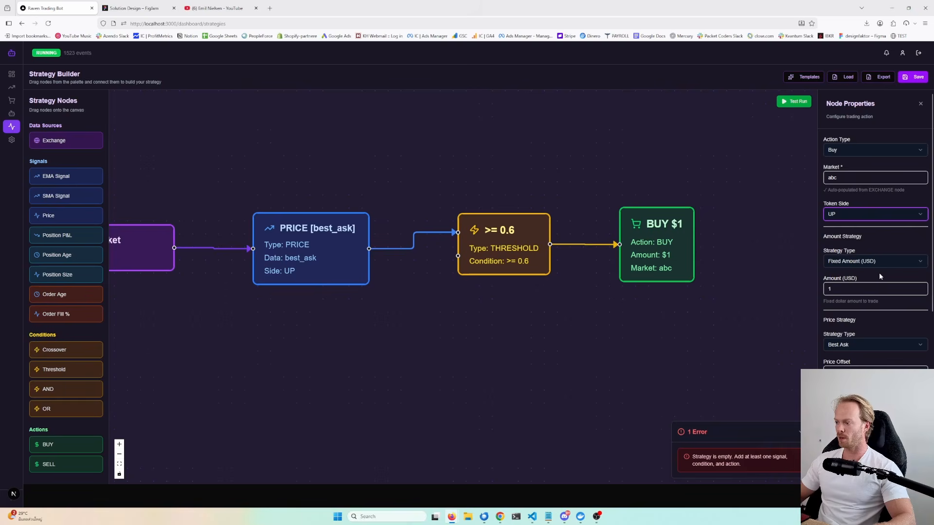
pyautogui.scroll(-2, 880, 276)
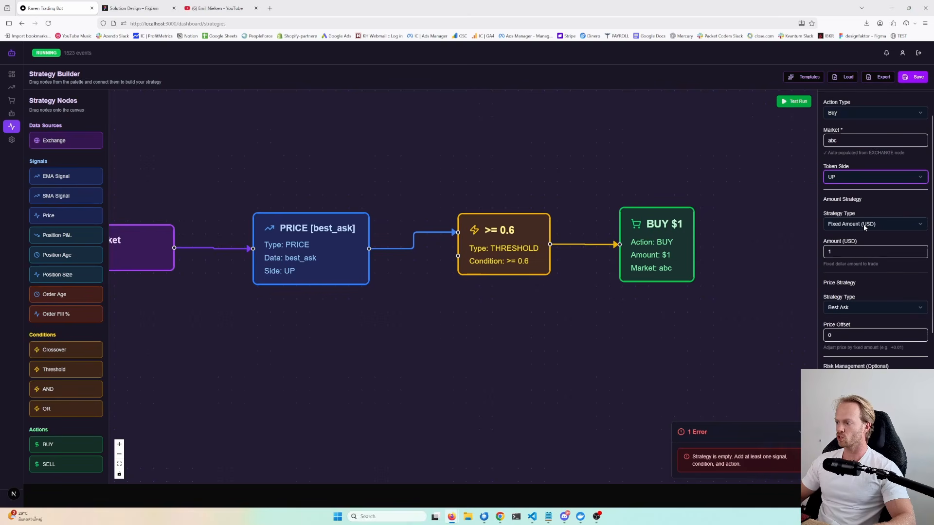
pyautogui.click(865, 225)
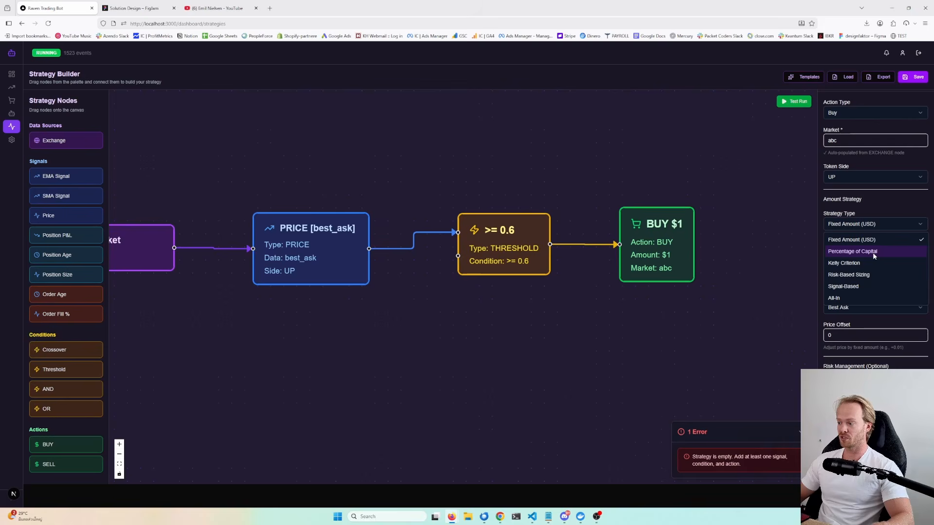
pyautogui.click(777, 265)
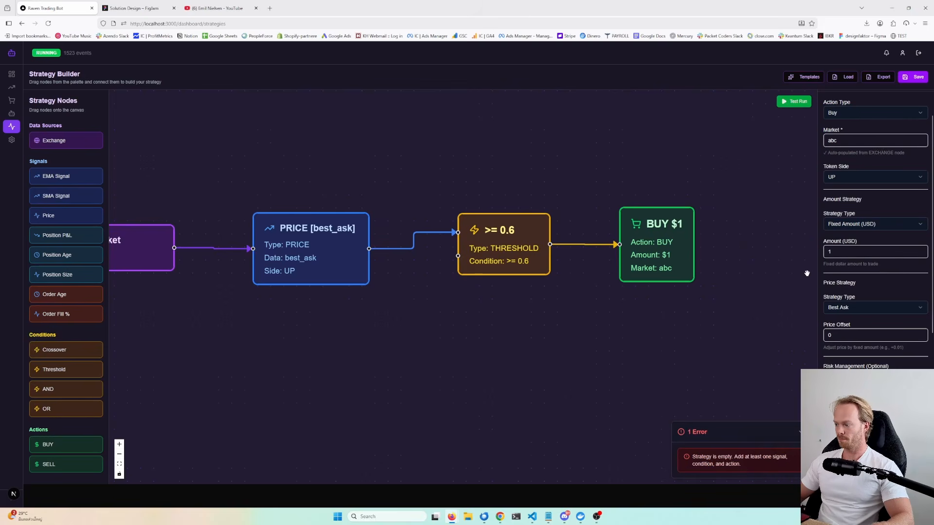
pyautogui.scroll(-1, 807, 273)
pyautogui.scroll(1, 807, 273)
pyautogui.moveTo(767, 269); pyautogui.dragTo(683, 253)
pyautogui.scroll(-2, 871, 326)
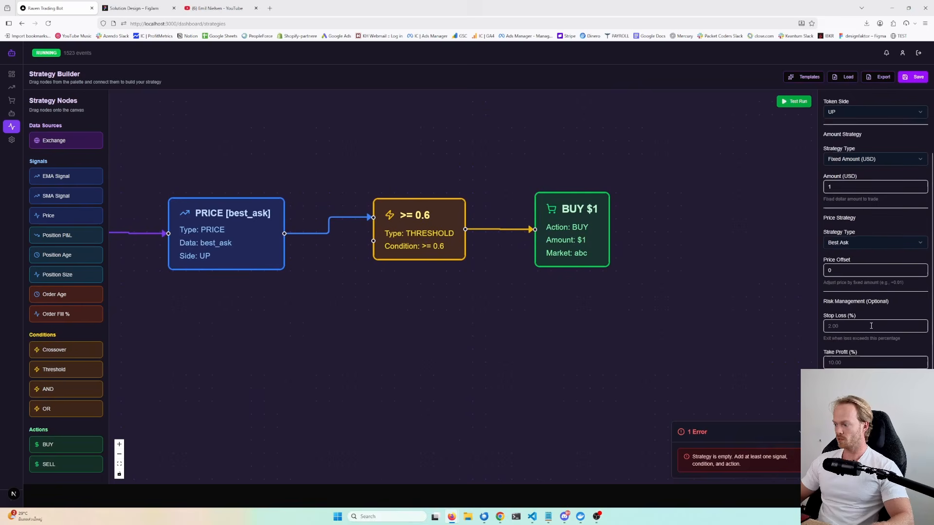
pyautogui.scroll(-2, 871, 325)
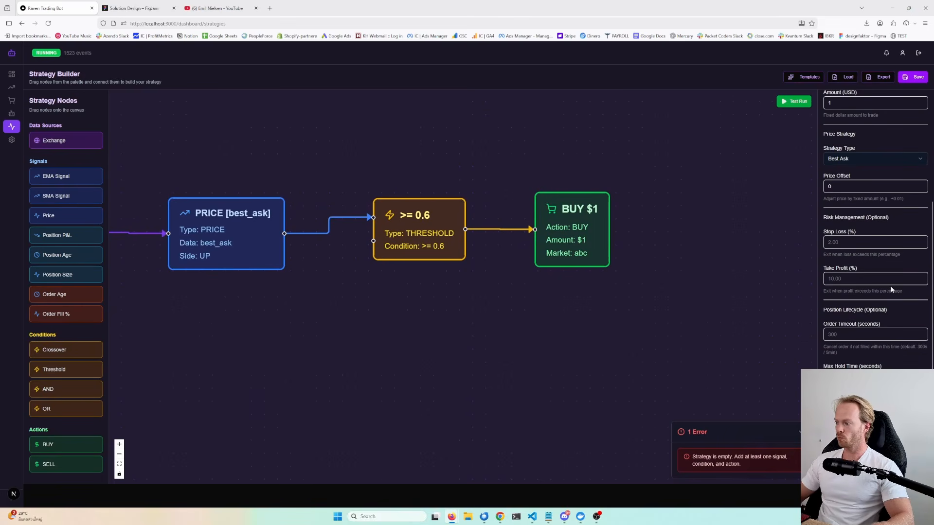
pyautogui.scroll(-1, 879, 346)
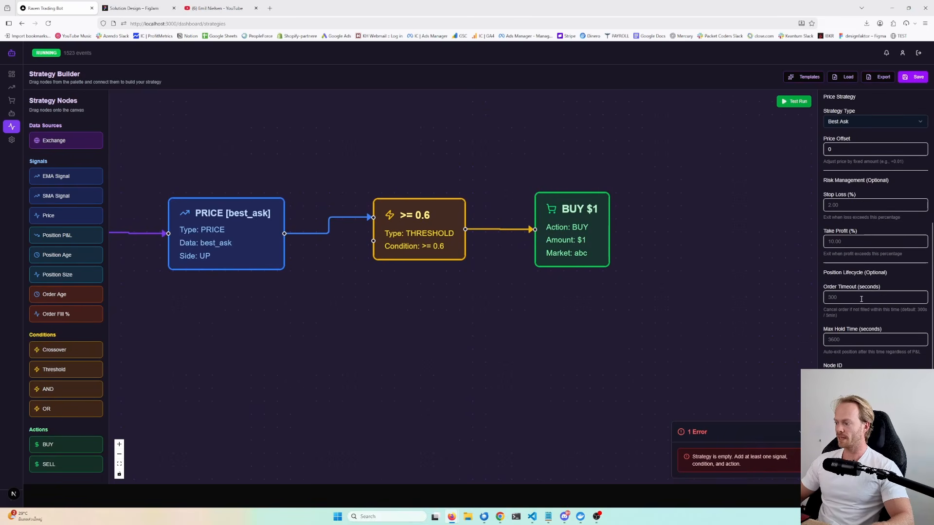
pyautogui.scroll(-3, 681, 287)
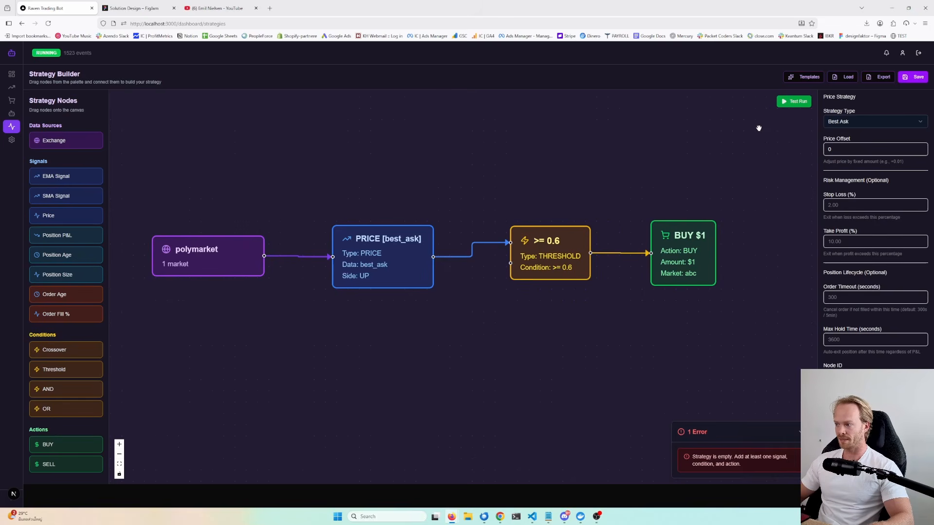
# - Run a mock test of the strategy and close the test dialog
pyautogui.click(798, 102)
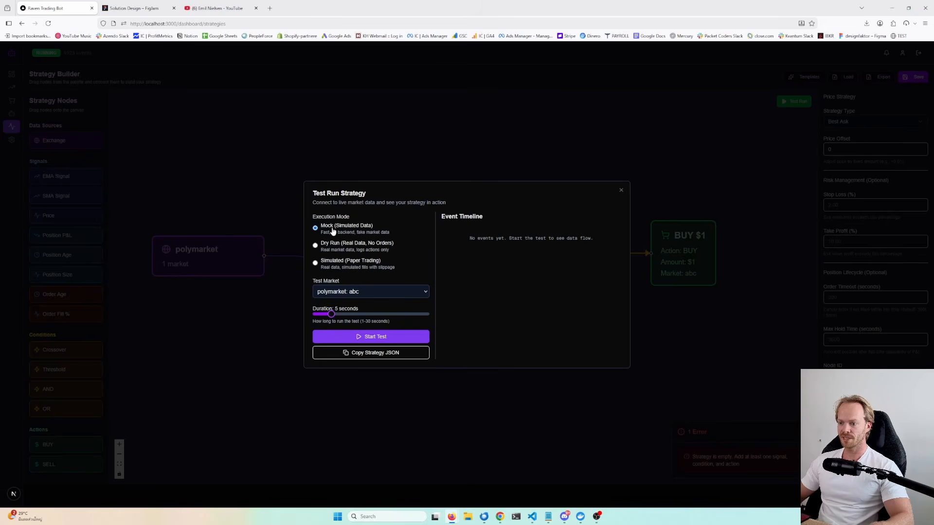
pyautogui.click(363, 336)
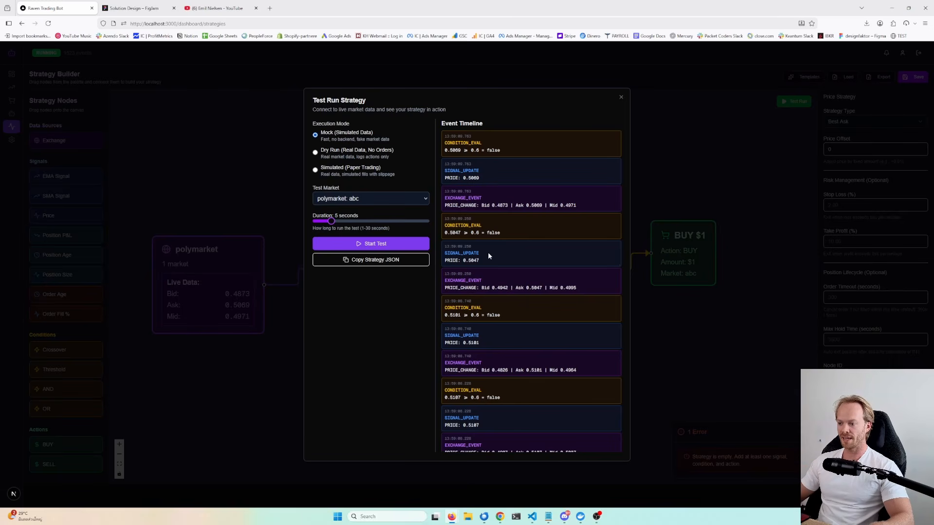
pyautogui.click(662, 330)
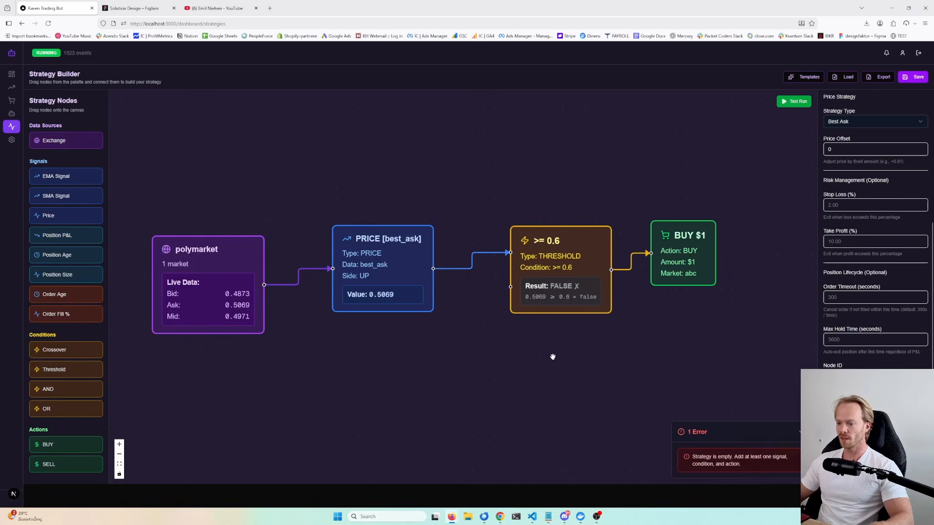
# - Examine the live data values shown on the Polymarket, Price and Threshold nodes
pyautogui.moveTo(455, 356); pyautogui.dragTo(530, 369)
pyautogui.scroll(2, 286, 336)
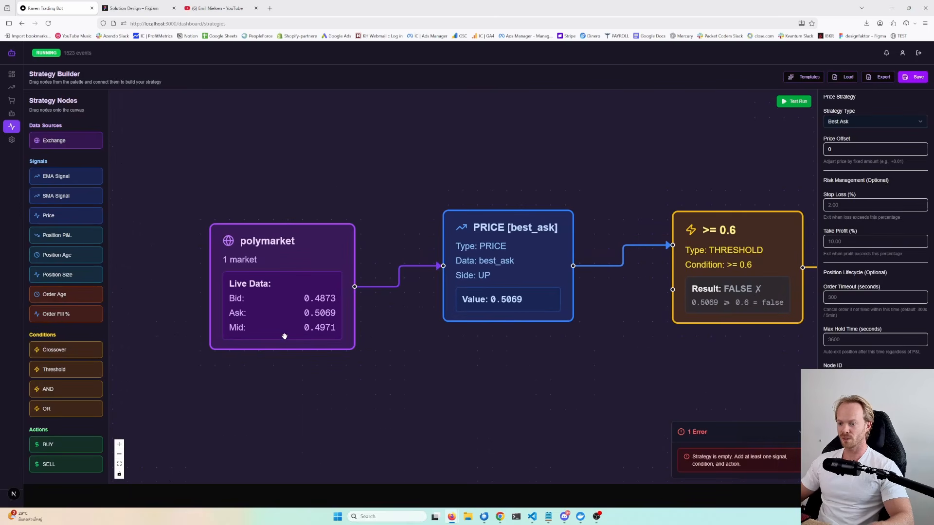
pyautogui.moveTo(388, 369); pyautogui.dragTo(450, 385)
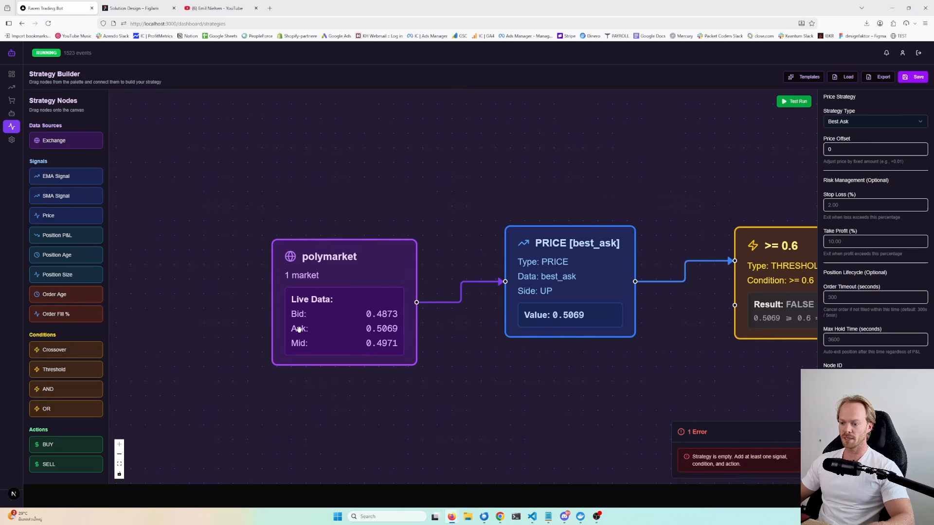
pyautogui.moveTo(571, 385); pyautogui.dragTo(462, 379)
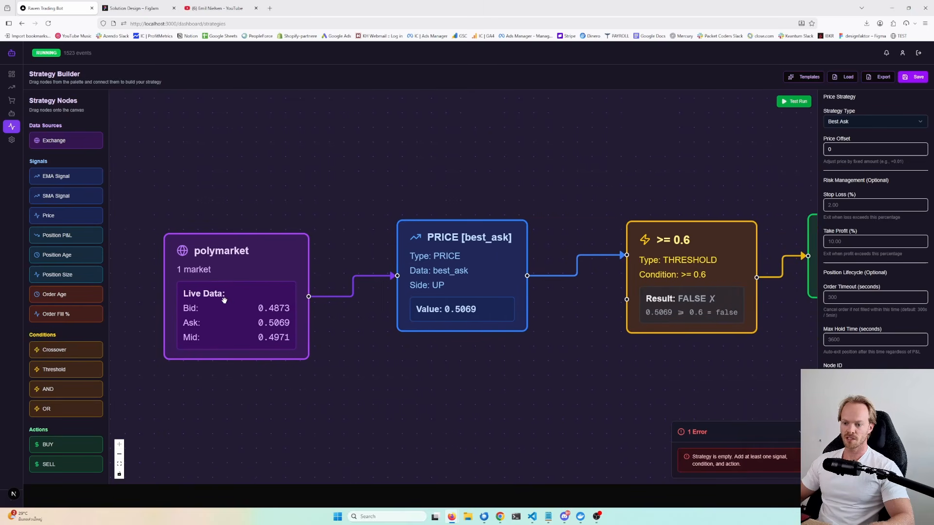
pyautogui.click(491, 259)
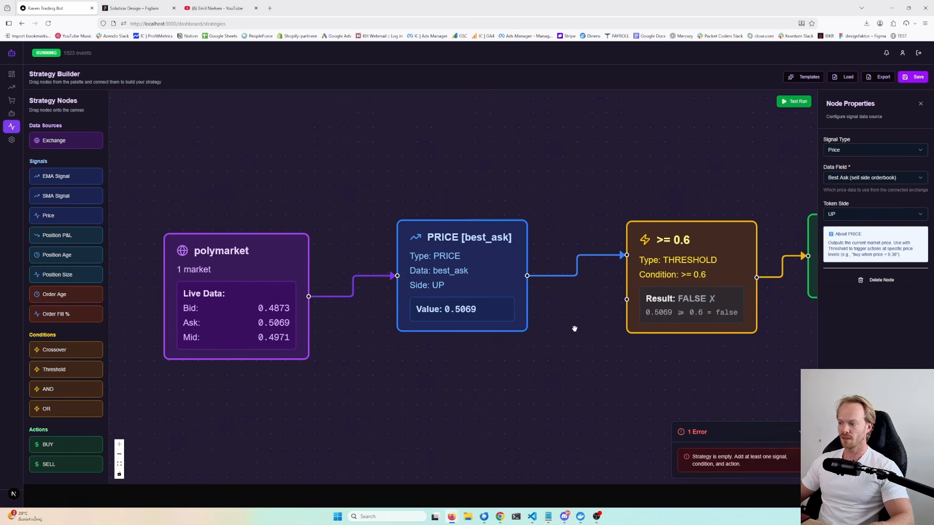
pyautogui.moveTo(586, 317); pyautogui.dragTo(374, 313)
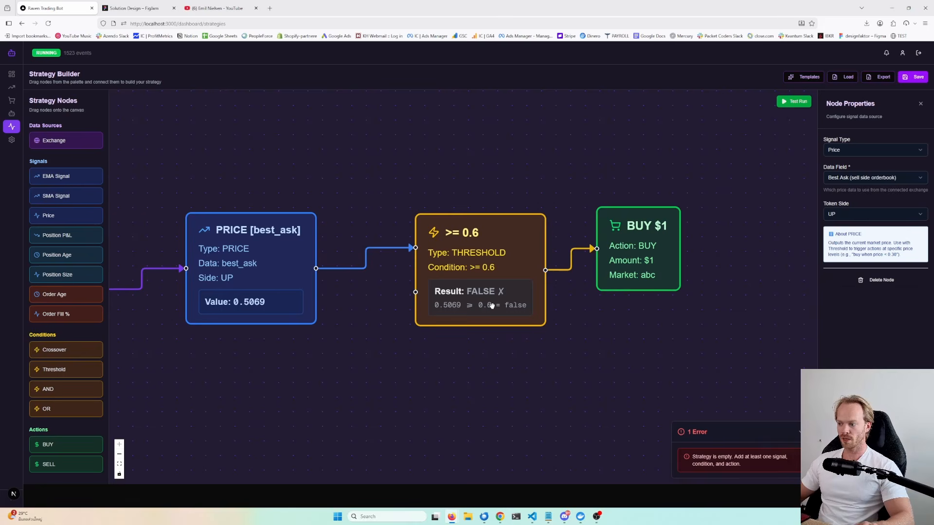
pyautogui.moveTo(636, 256); pyautogui.dragTo(671, 267)
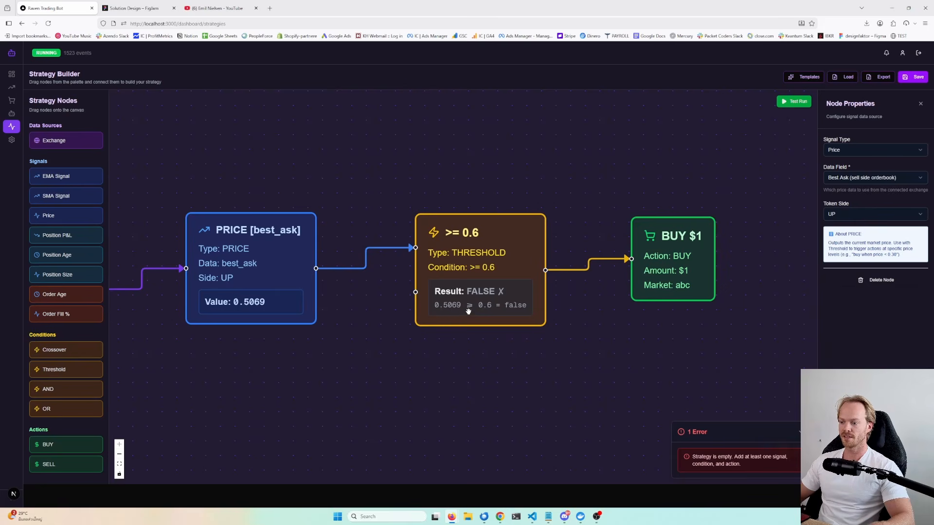
# - Reopen the test run dialog and scroll through its event timeline
pyautogui.click(799, 104)
pyautogui.click(800, 104)
pyautogui.click(798, 105)
pyautogui.scroll(-8, 513, 306)
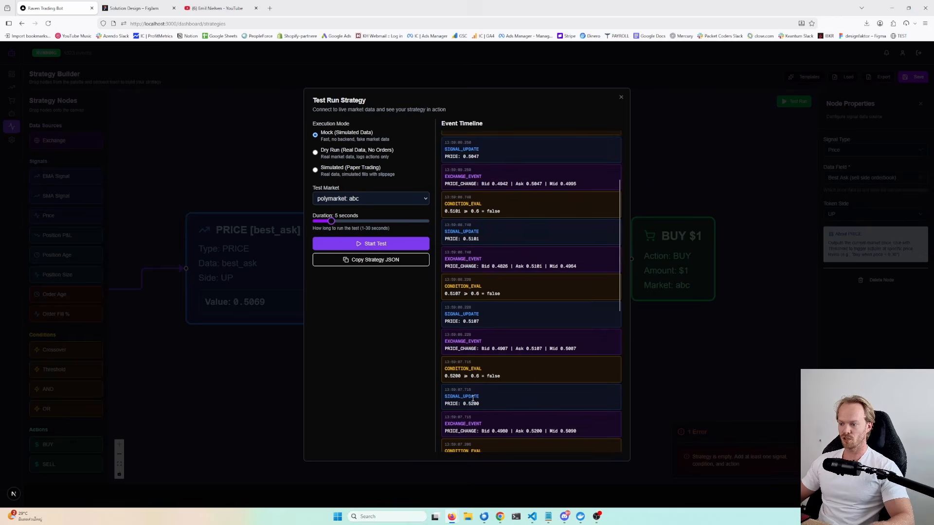
pyautogui.click(694, 378)
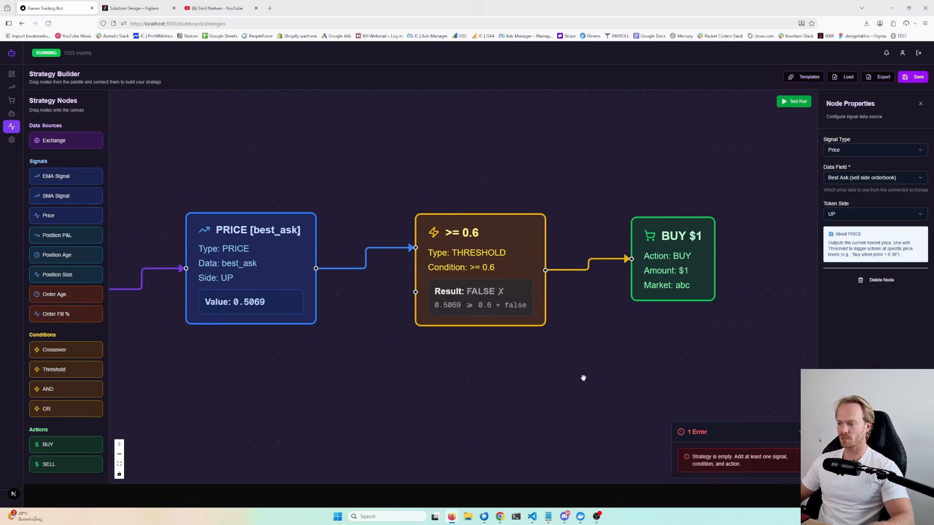
# - Set the Threshold node's value to 0.3
pyautogui.click(566, 271)
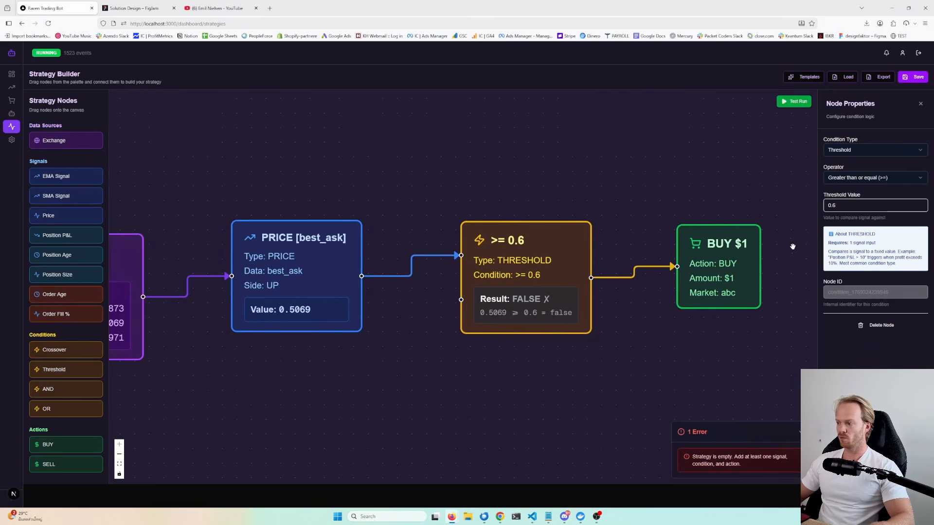
pyautogui.click(854, 204)
pyautogui.press('BackSpace')
pyautogui.write('3')
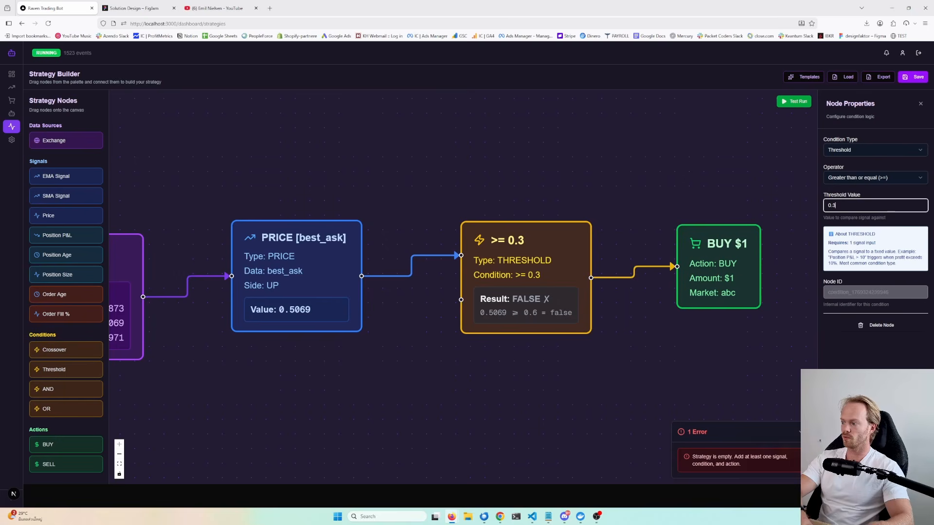
pyautogui.moveTo(625, 188); pyautogui.dragTo(681, 174)
pyautogui.scroll(-3, 679, 174)
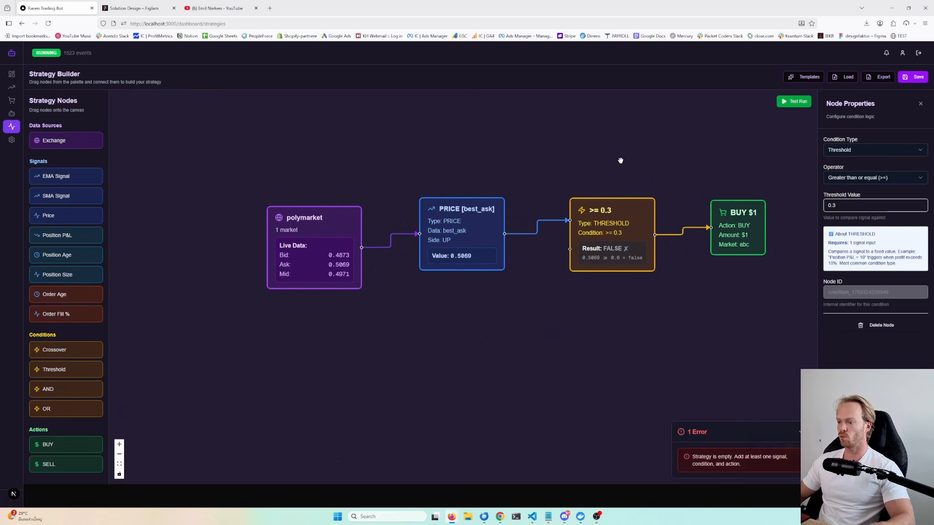
# - Start another mock test run of the strategy
pyautogui.moveTo(632, 153); pyautogui.dragTo(586, 167)
pyautogui.click(785, 105)
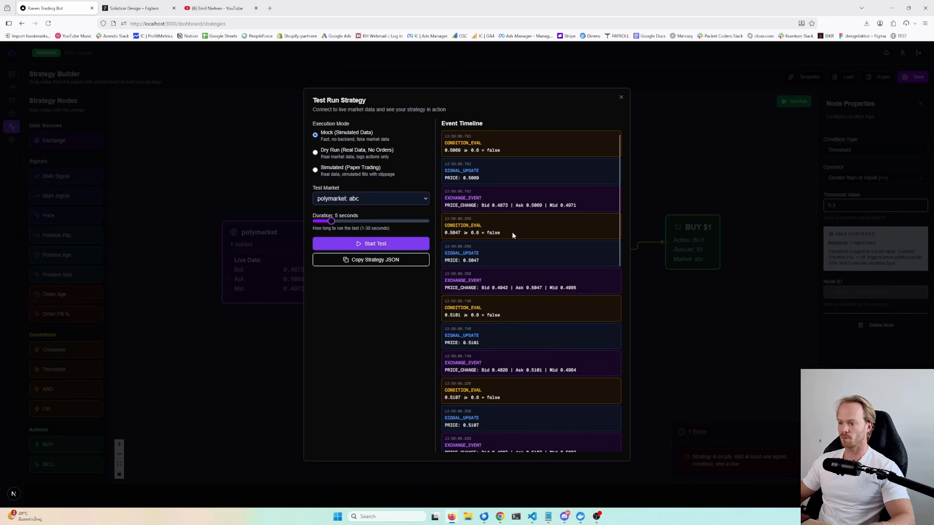
pyautogui.click(383, 242)
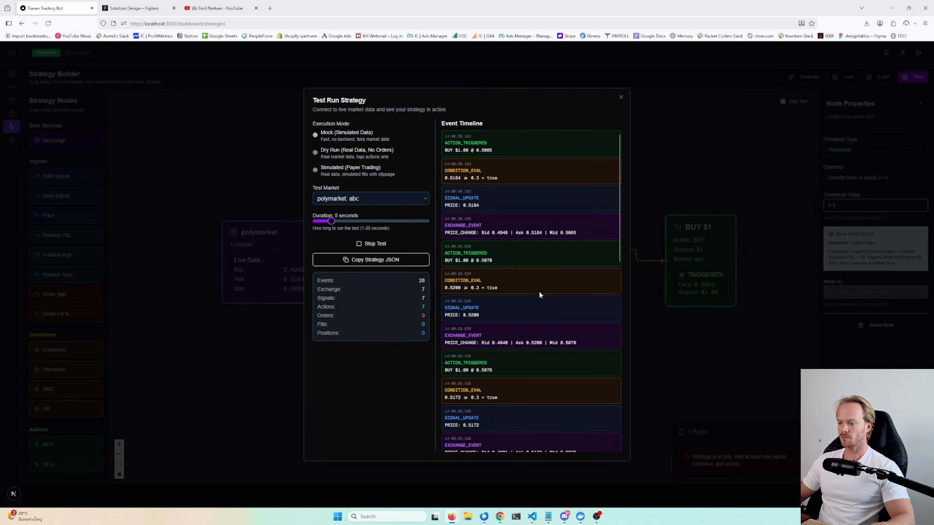
# - Close the test run dialog and inspect the result values on the strategy nodes up close
pyautogui.click(646, 344)
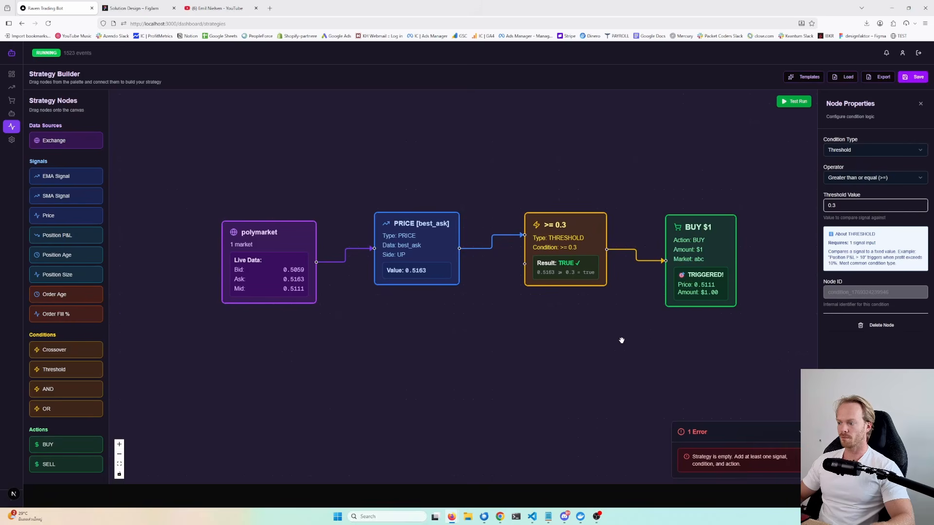
pyautogui.scroll(-1, 569, 353)
pyautogui.scroll(5, 567, 344)
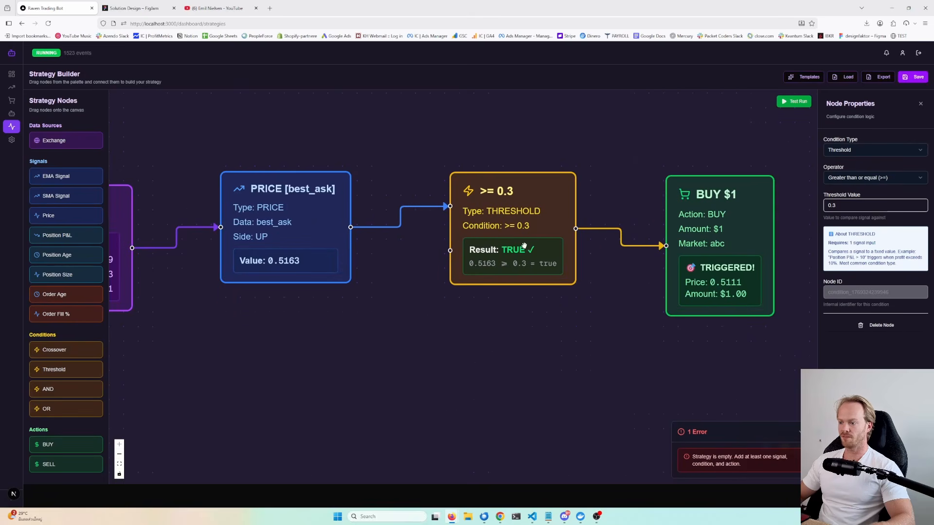
pyautogui.moveTo(592, 284); pyautogui.dragTo(550, 305)
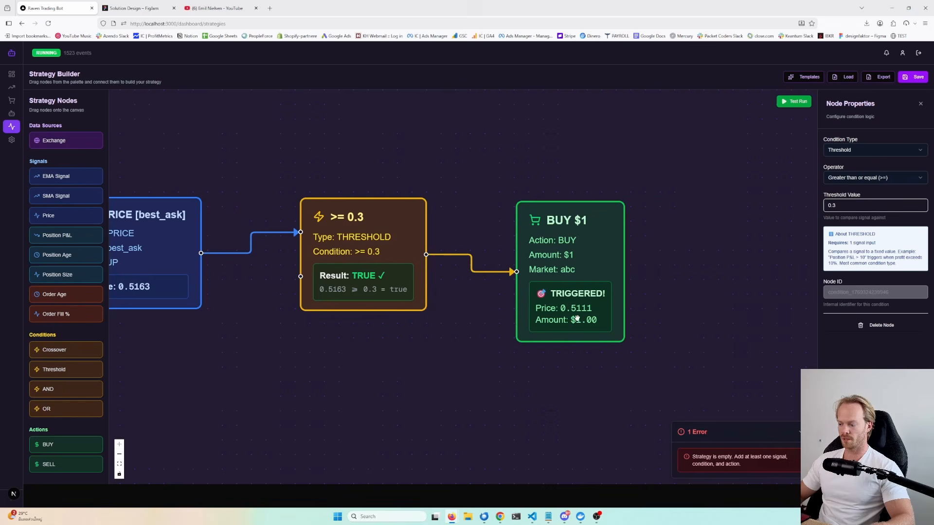
pyautogui.moveTo(459, 339); pyautogui.dragTo(597, 338)
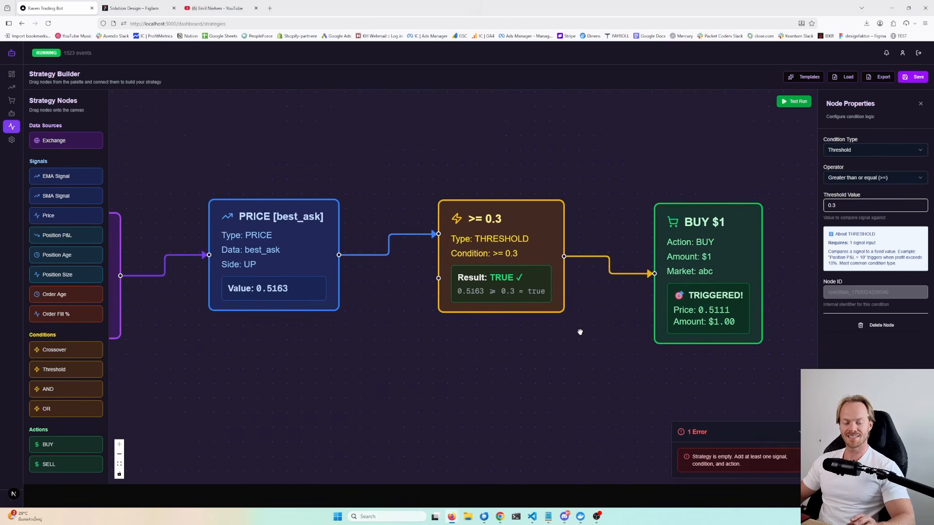
pyautogui.scroll(-5, 568, 339)
pyautogui.scroll(2, 568, 338)
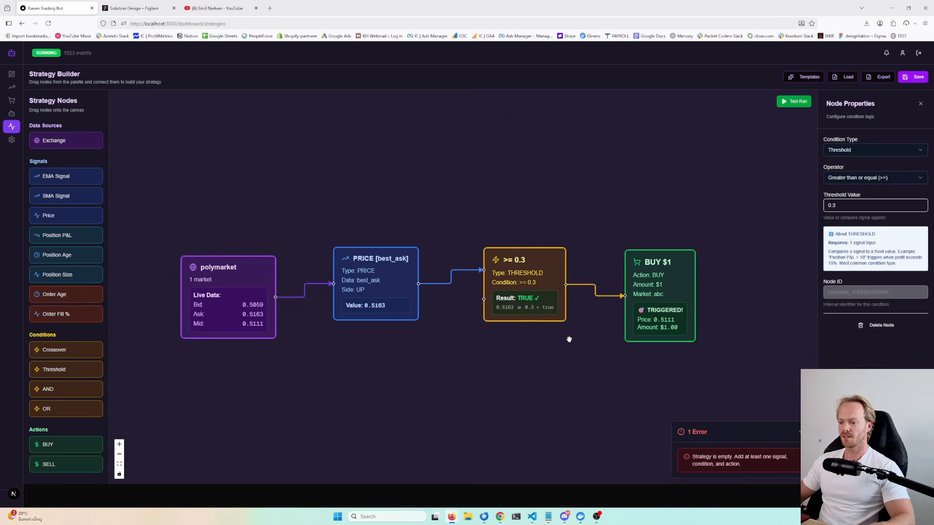
pyautogui.moveTo(547, 347); pyautogui.dragTo(537, 345)
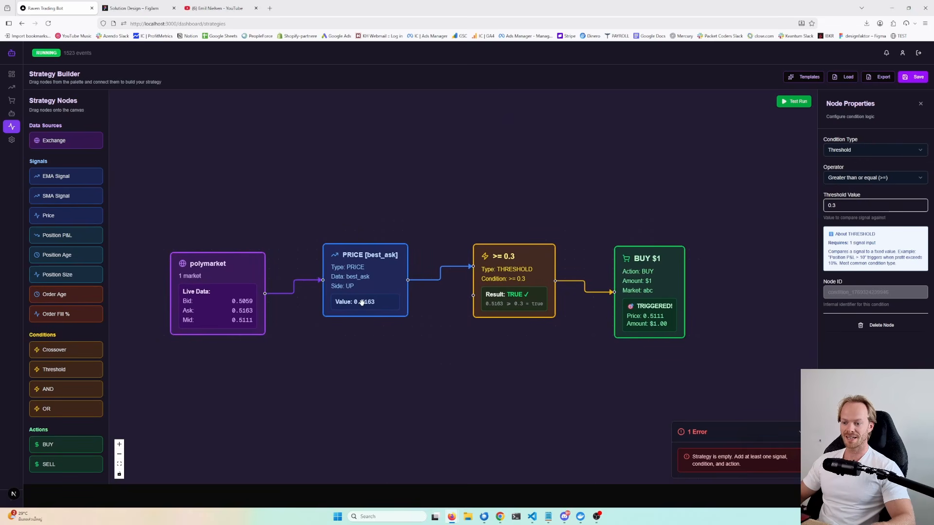
# - Move the polymarket, Price and Threshold nodes upward to straighten the chain of nodes on the canvas
pyautogui.moveTo(222, 294); pyautogui.dragTo(220, 247)
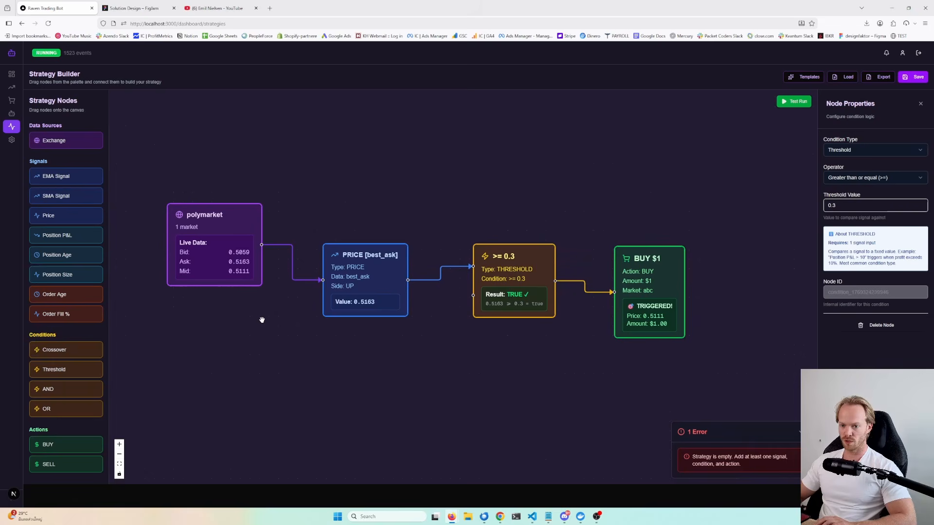
pyautogui.moveTo(377, 275); pyautogui.dragTo(398, 231)
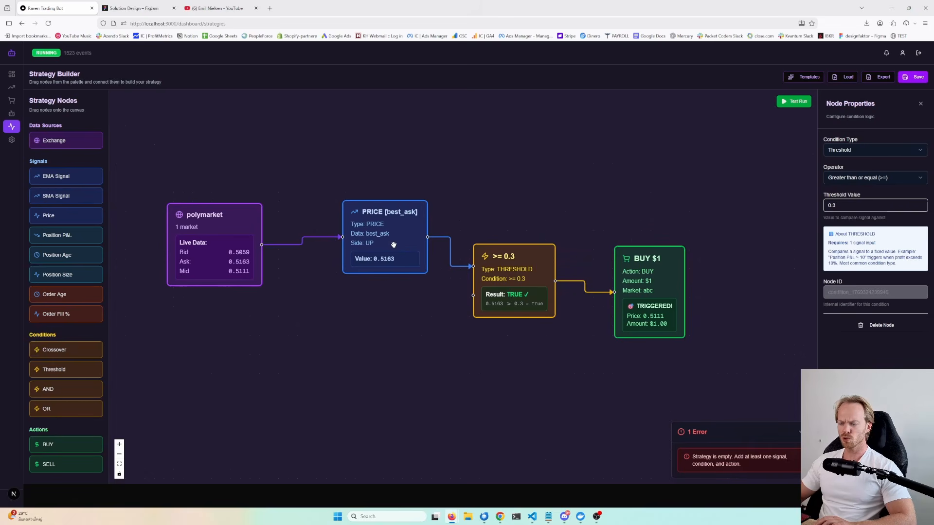
pyautogui.moveTo(514, 285); pyautogui.dragTo(525, 259)
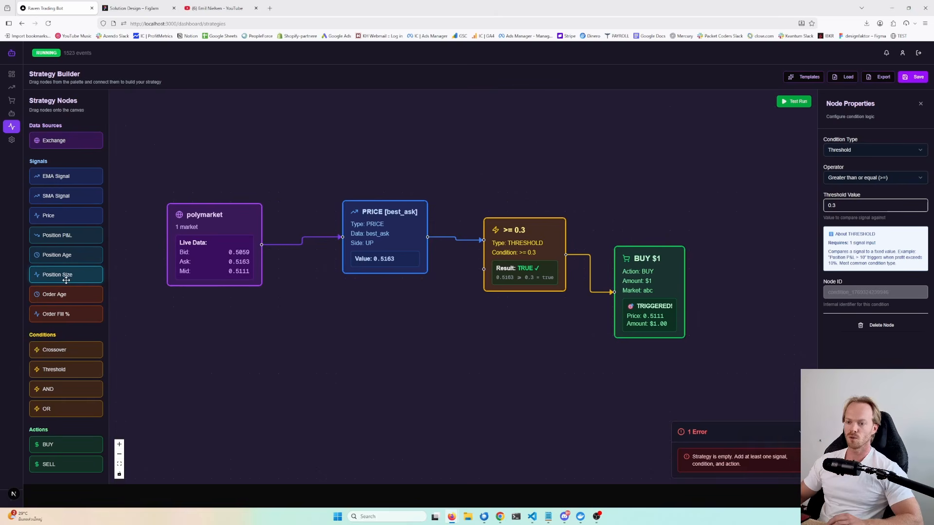
# - Switch to the Solution Design board and examine the Frontend and API boxes of the architecture diagram
pyautogui.hotkey('ctrl', 'Tab')
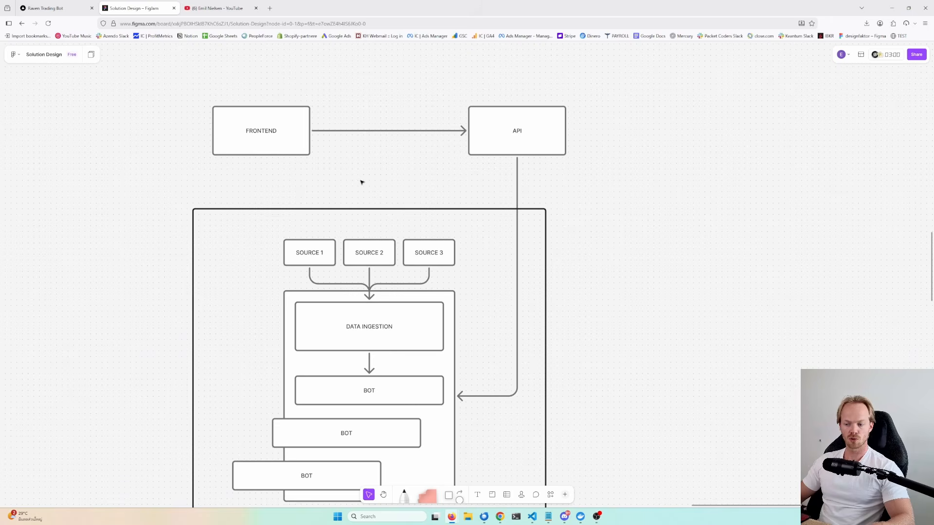
pyautogui.moveTo(369, 178); pyautogui.dragTo(385, 207)
pyautogui.click(285, 149)
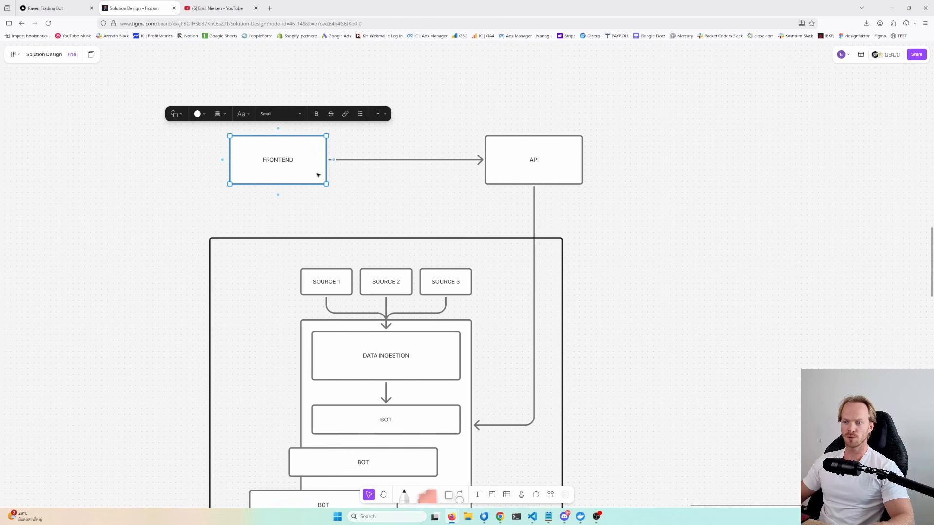
pyautogui.click(540, 160)
pyautogui.scroll(-3, 426, 187)
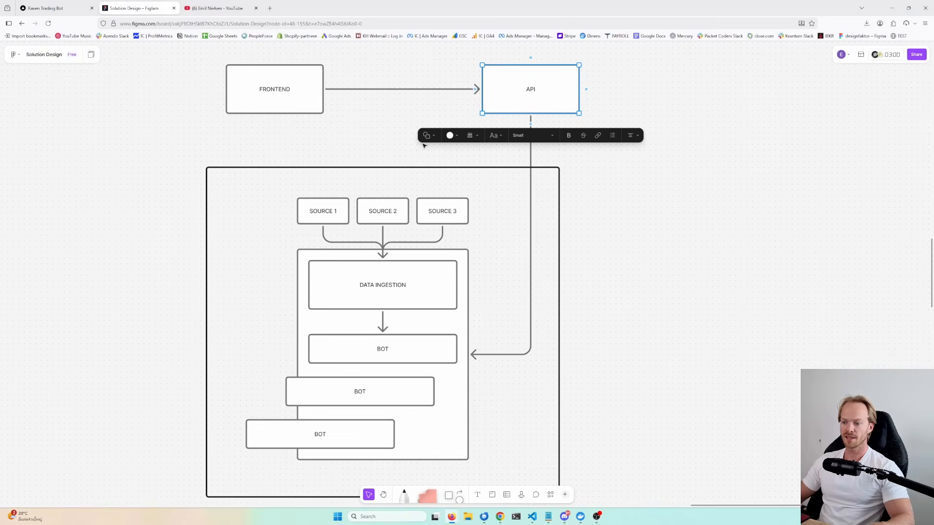
# - Copy all four strategy nodes from the canvas and paste them as JSON into a new Notepad window
pyautogui.click(47, 8)
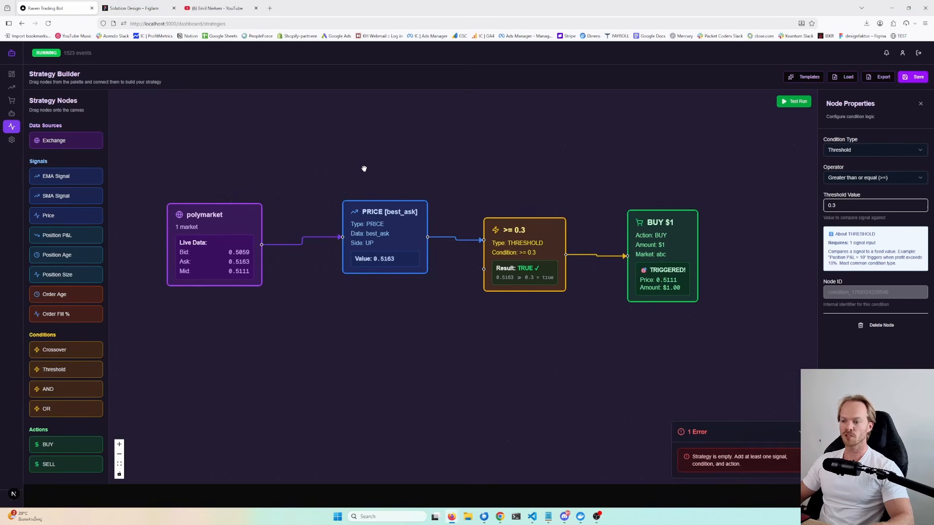
pyautogui.hotkey('ctrl', 'c')
pyautogui.click(384, 517)
pyautogui.write('notepad')
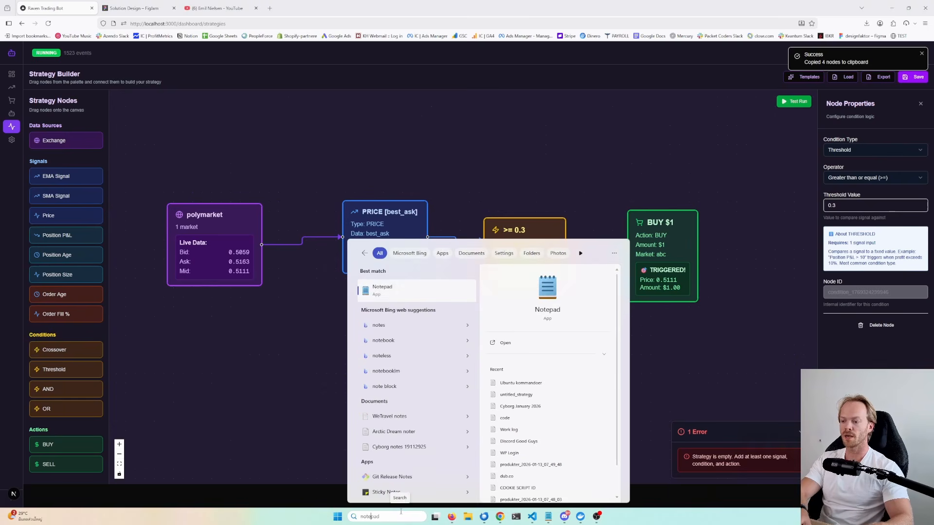
pyautogui.press('Return')
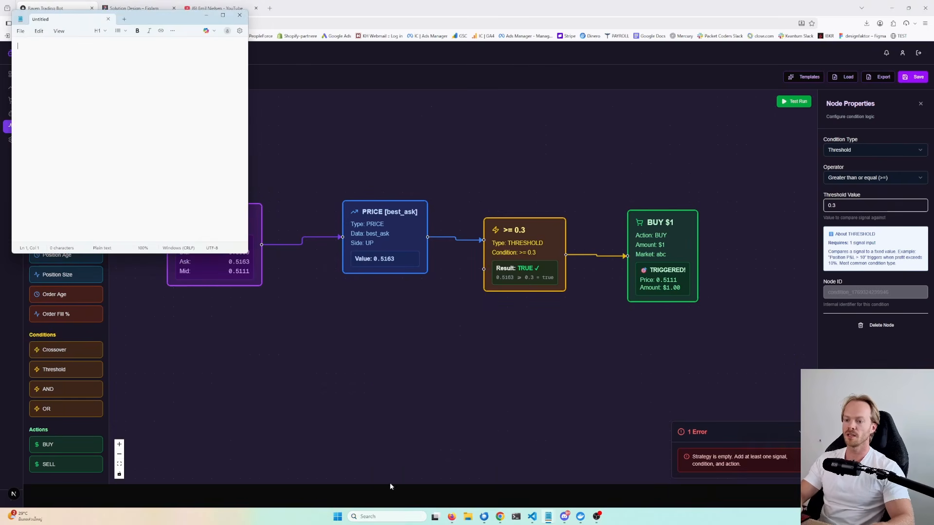
pyautogui.hotkey('ctrl', 'v')
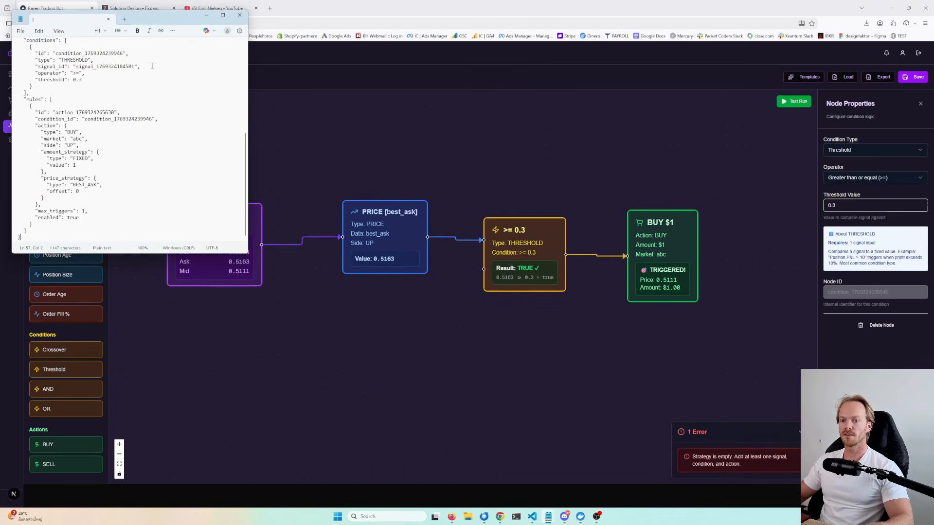
# - Maximize the Notepad window and review the pasted strategy JSON
pyautogui.click(223, 15)
pyautogui.moveTo(8, 401); pyautogui.dragTo(10, 40)
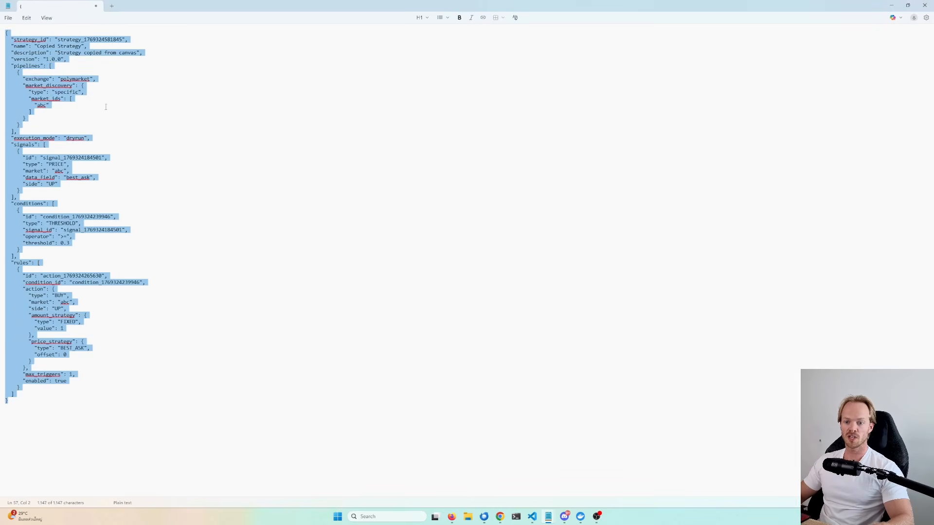
pyautogui.click(130, 115)
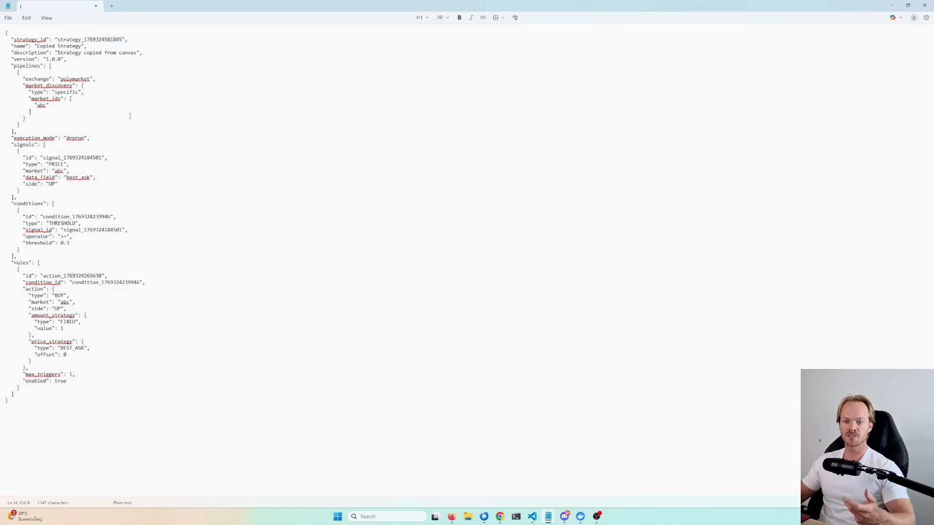
# - Return to the Solution Design board and browse its bot architecture diagram and planned features list
pyautogui.hotkey('alt', 'Tab')
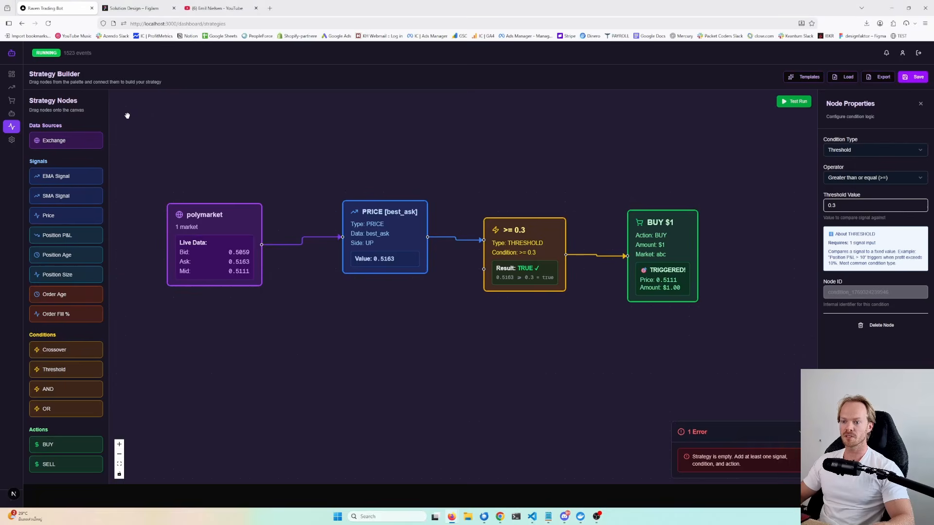
pyautogui.click(135, 9)
pyautogui.click(657, 187)
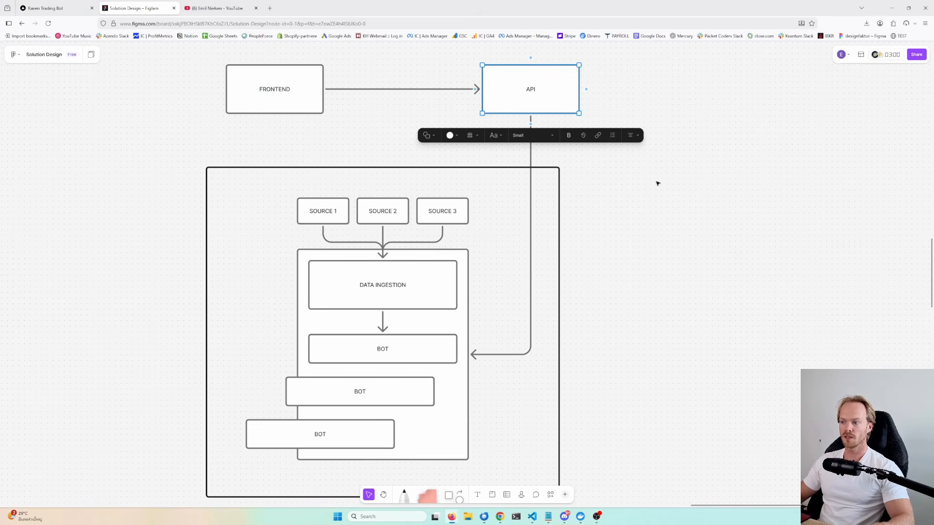
pyautogui.scroll(3, 611, 214)
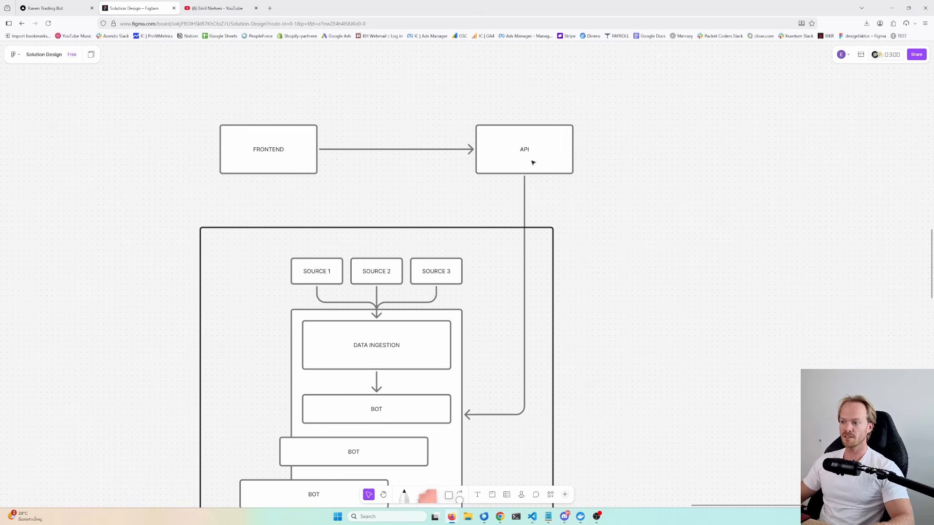
pyautogui.scroll(-5, 568, 230)
pyautogui.scroll(-1, 626, 121)
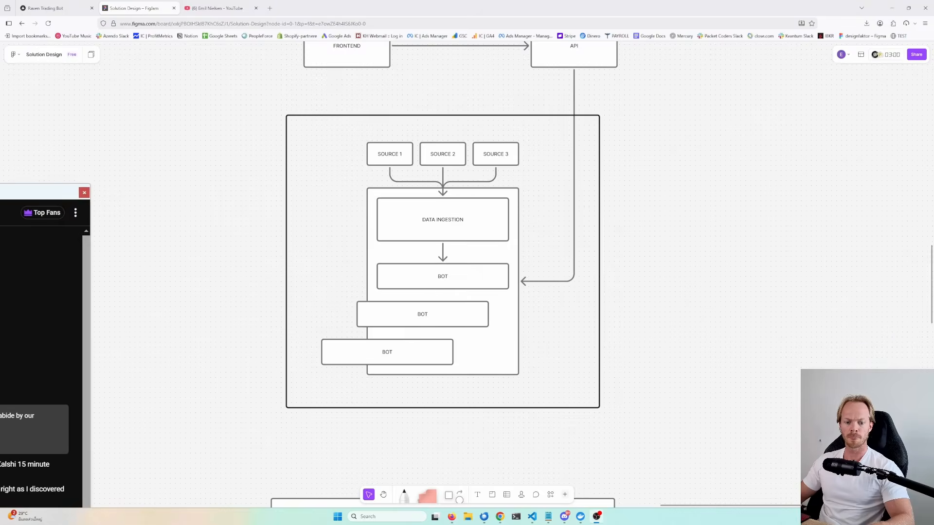
pyautogui.scroll(-5, 616, 322)
pyautogui.scroll(5, 615, 322)
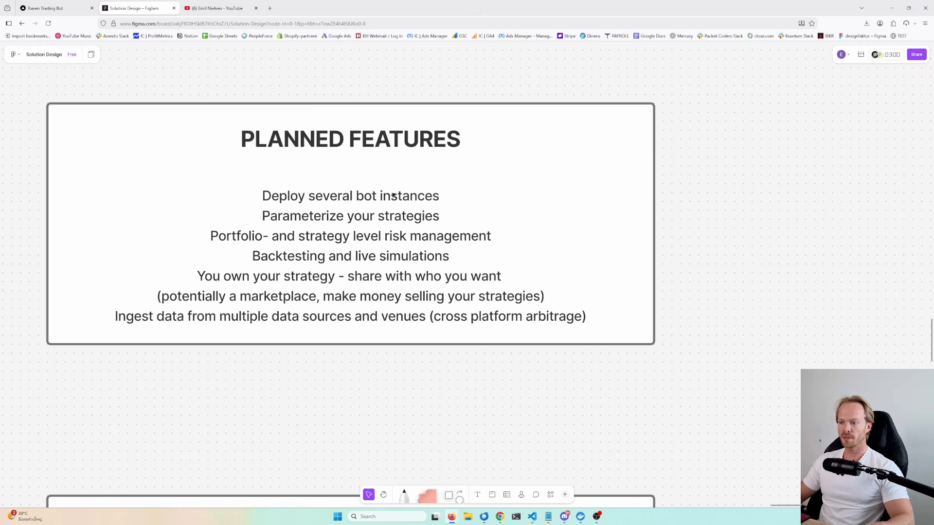
pyautogui.scroll(-3, 394, 195)
pyautogui.scroll(5, 414, 268)
pyautogui.scroll(5, 451, 372)
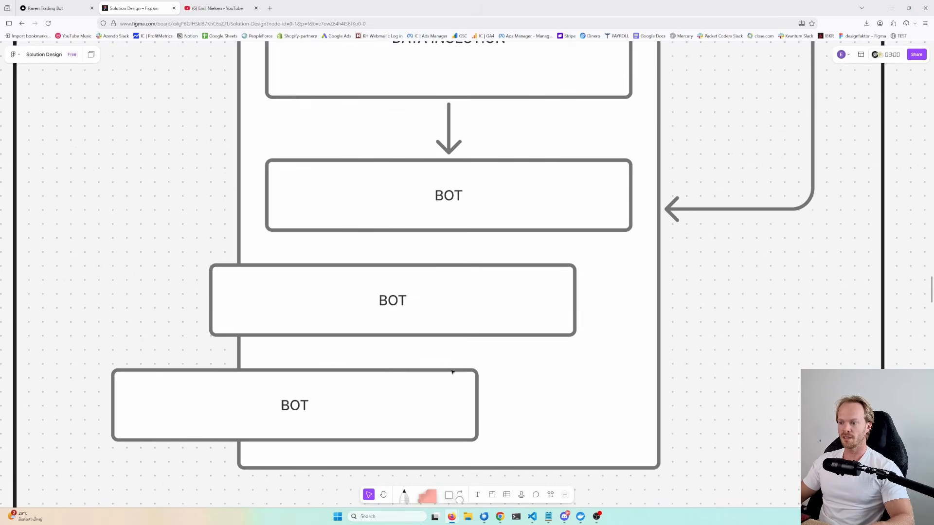
pyautogui.scroll(3, 487, 199)
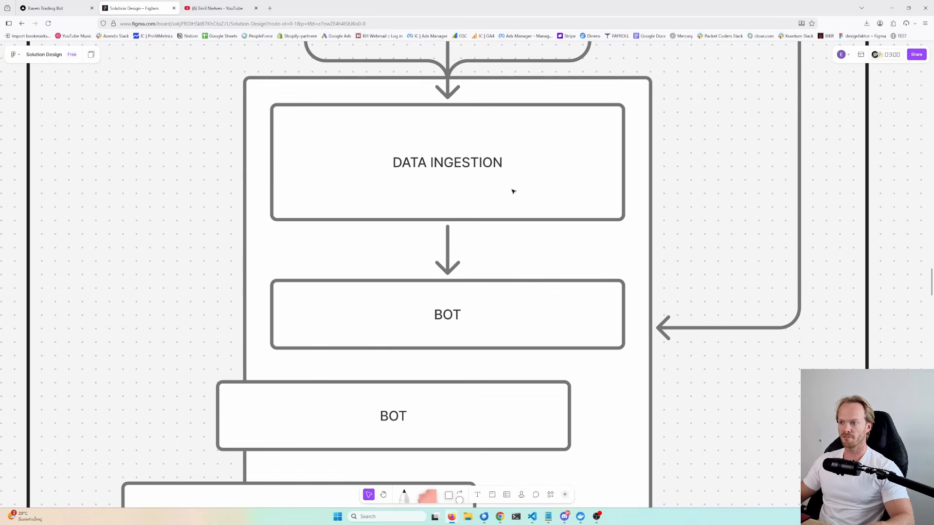
pyautogui.moveTo(518, 259); pyautogui.dragTo(516, 99)
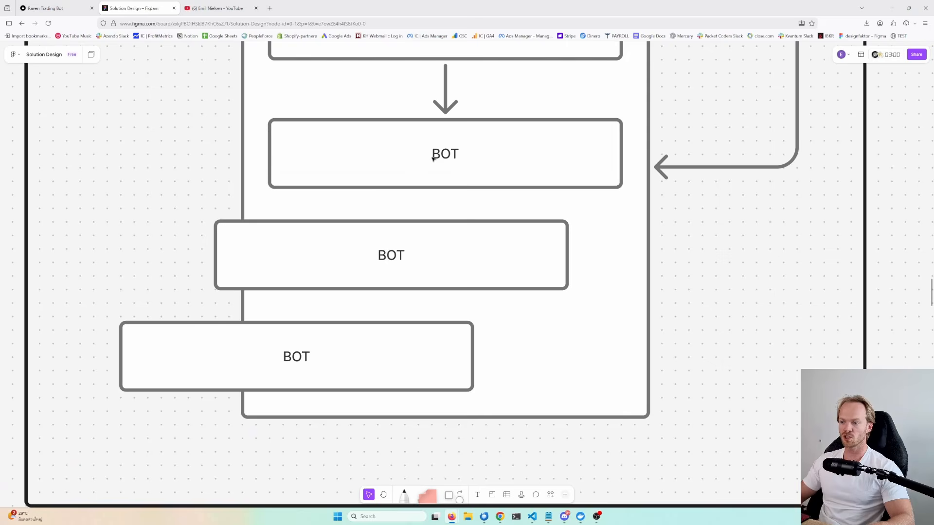
# - Switch between the strategy canvas and the Solution Design board's planned features list
pyautogui.hotkey('ctrl', 'shift', 'Tab')
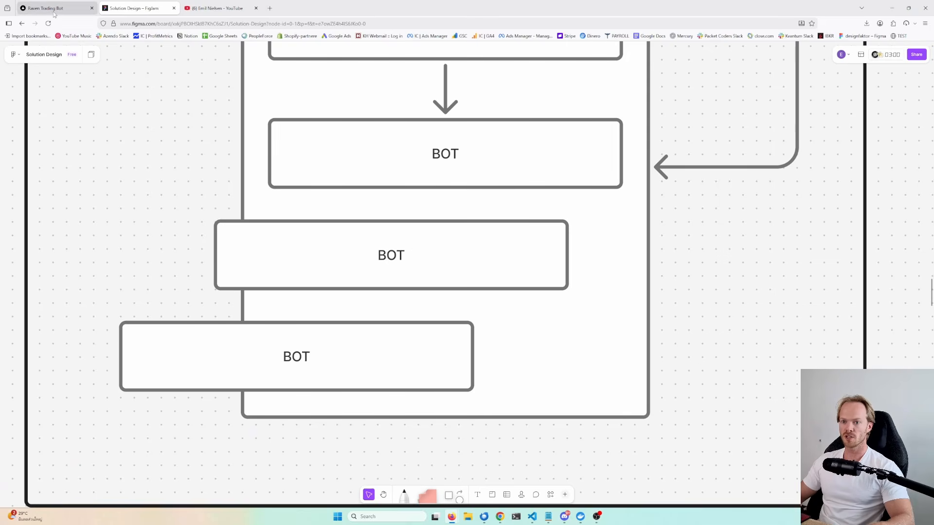
pyautogui.hotkey('alt', 'Tab')
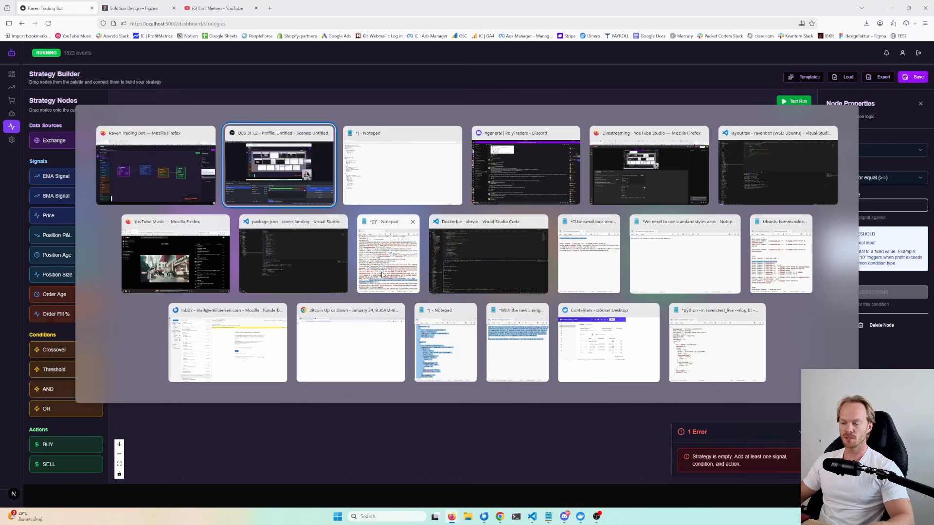
pyautogui.hotkey('alt', 'Tab')
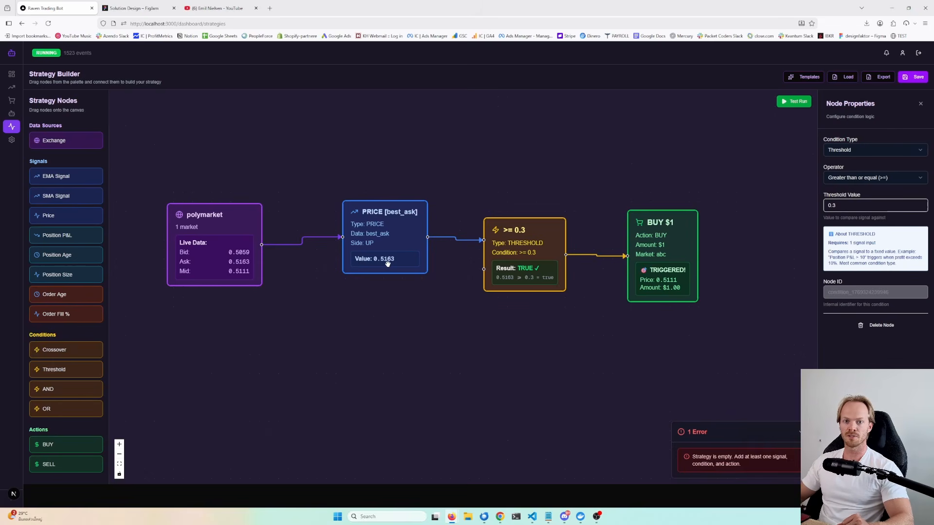
pyautogui.click(157, 14)
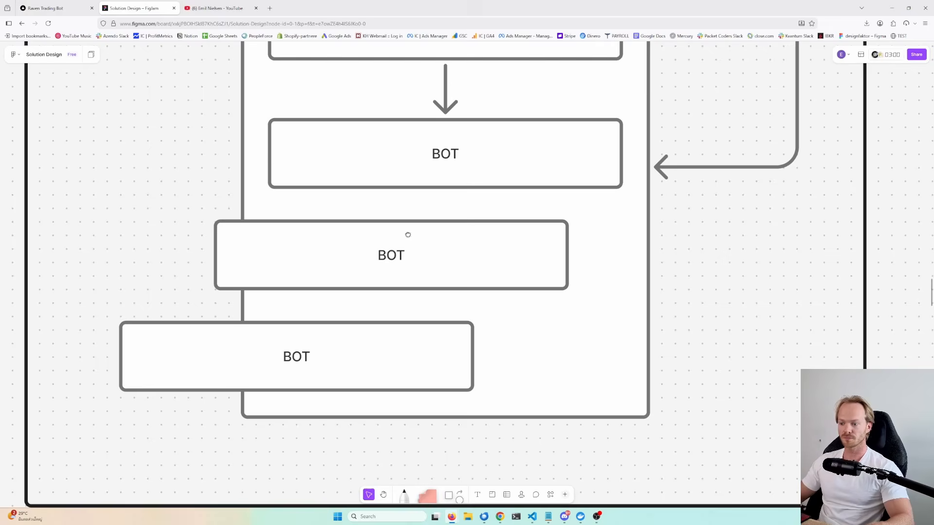
pyautogui.scroll(-5, 491, 311)
pyautogui.scroll(-5, 532, 243)
pyautogui.scroll(2, 553, 292)
pyautogui.scroll(-2, 525, 301)
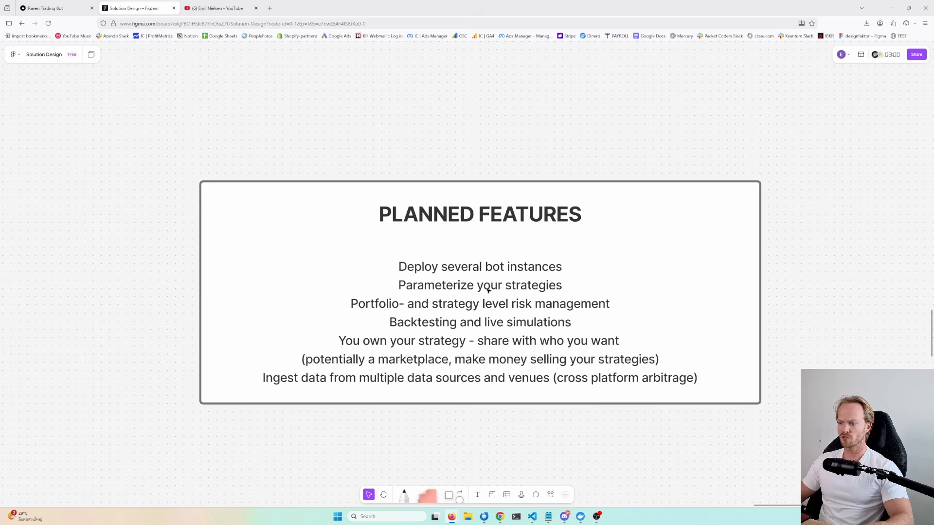
pyautogui.click(63, 9)
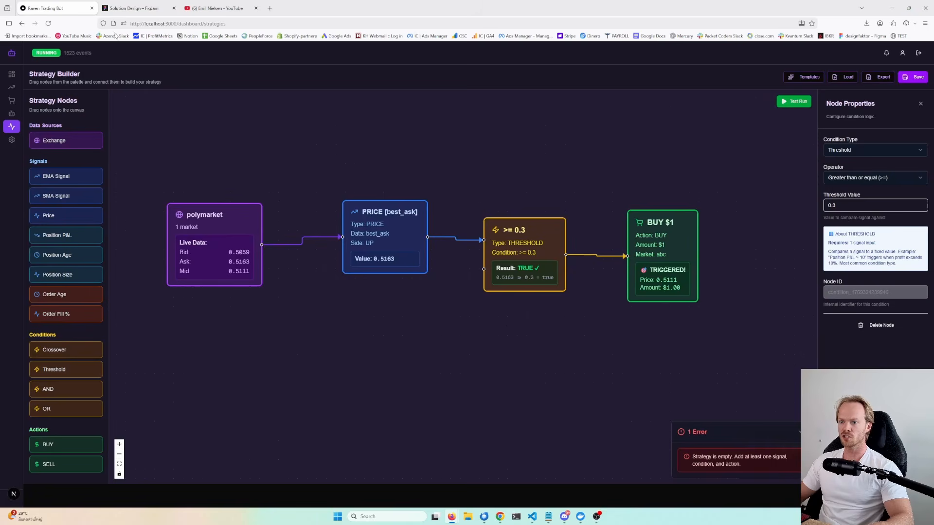
# - Open the BUY node's properties and scroll through its amount, price strategy and risk management settings
pyautogui.moveTo(515, 310); pyautogui.dragTo(547, 318)
pyautogui.scroll(3, 599, 289)
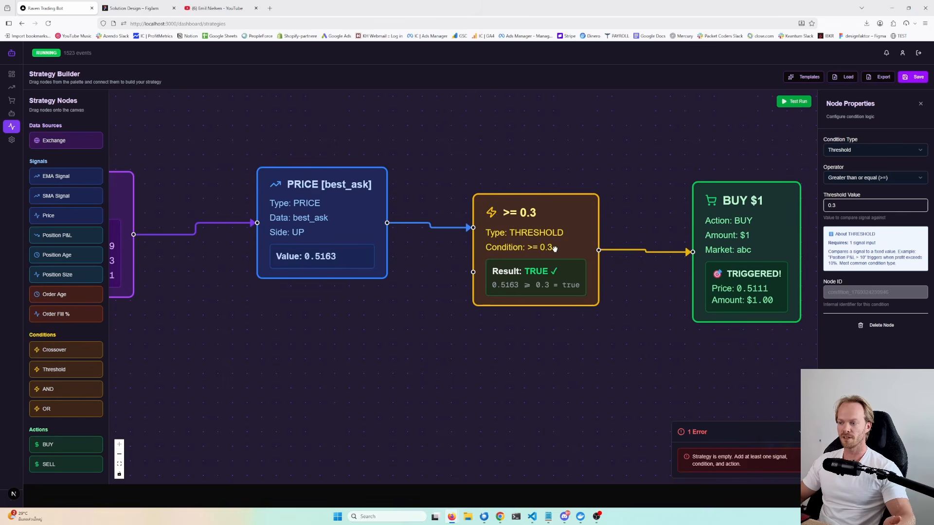
pyautogui.click(133, 15)
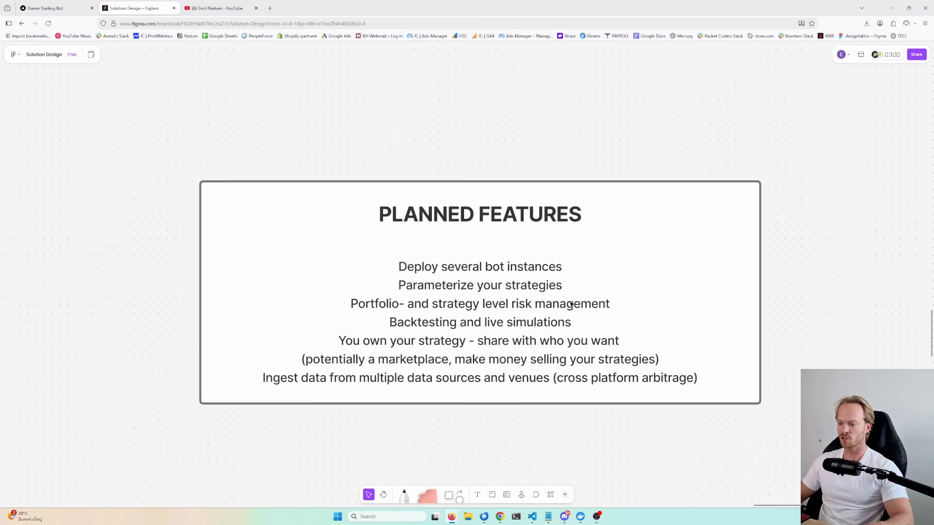
pyautogui.hotkey('ctrl', 'shift', 'Tab')
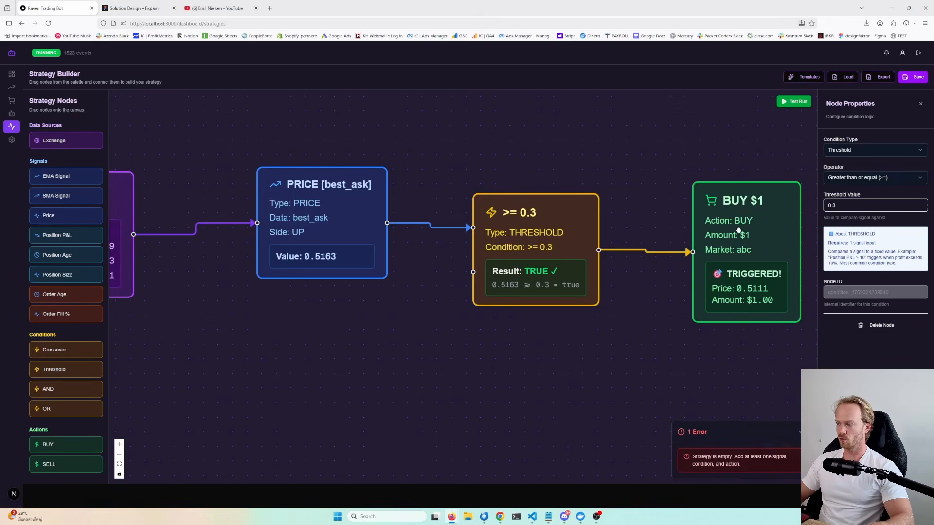
pyautogui.moveTo(664, 173); pyautogui.dragTo(613, 172)
pyautogui.scroll(-3, 863, 358)
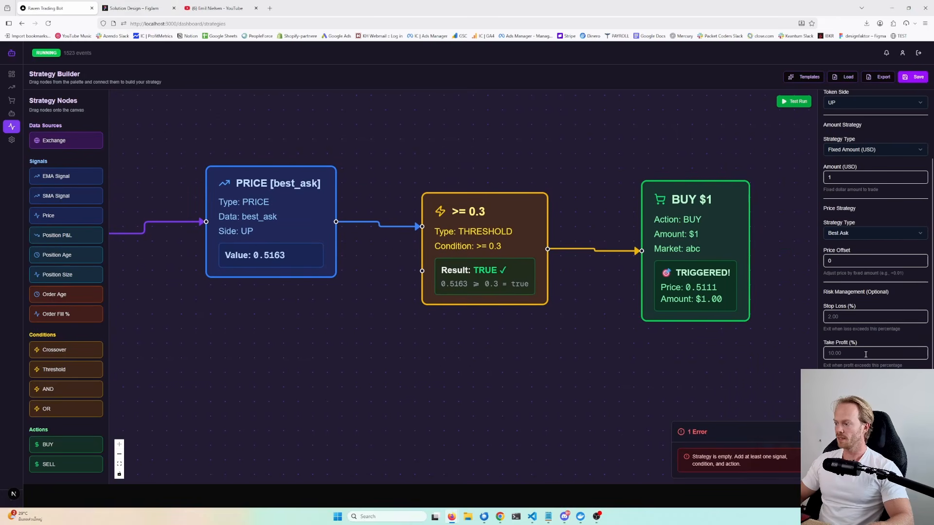
pyautogui.scroll(-2, 848, 260)
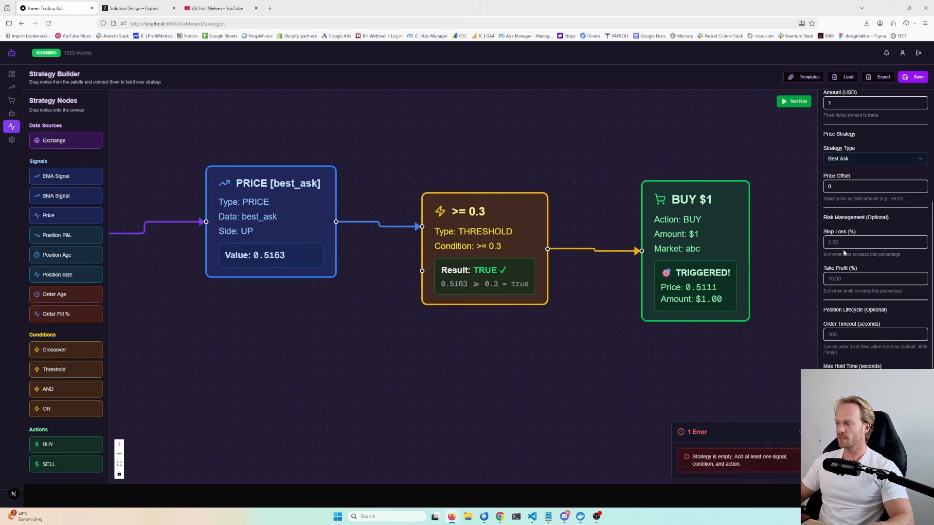